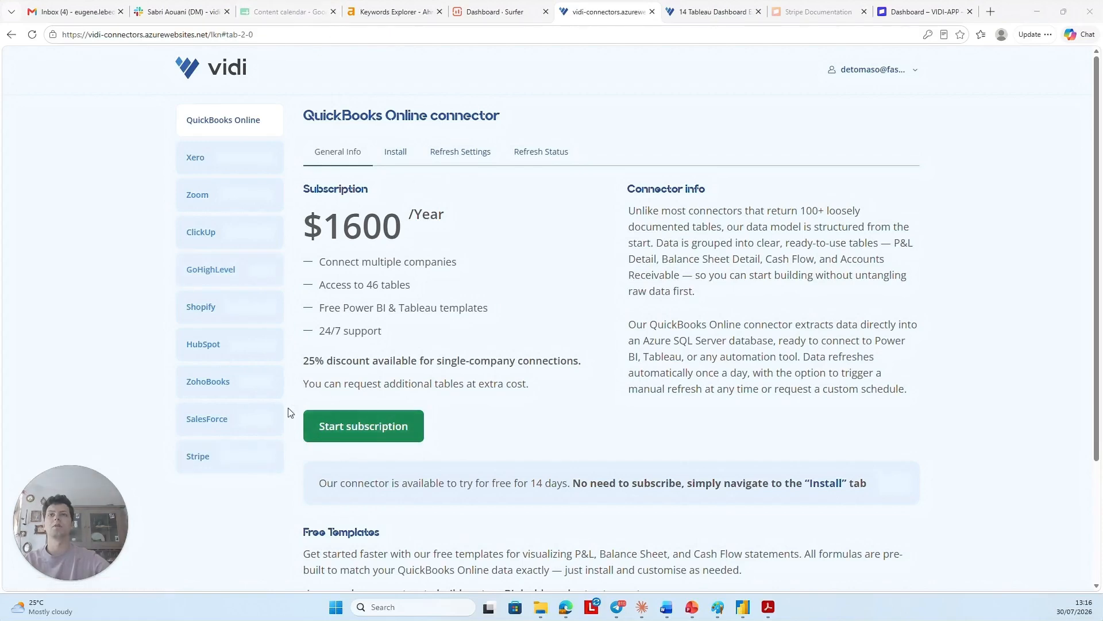
Install the Stripe connector with the Use VIDI Database option
left_click(254, 465)
left_click(413, 154)
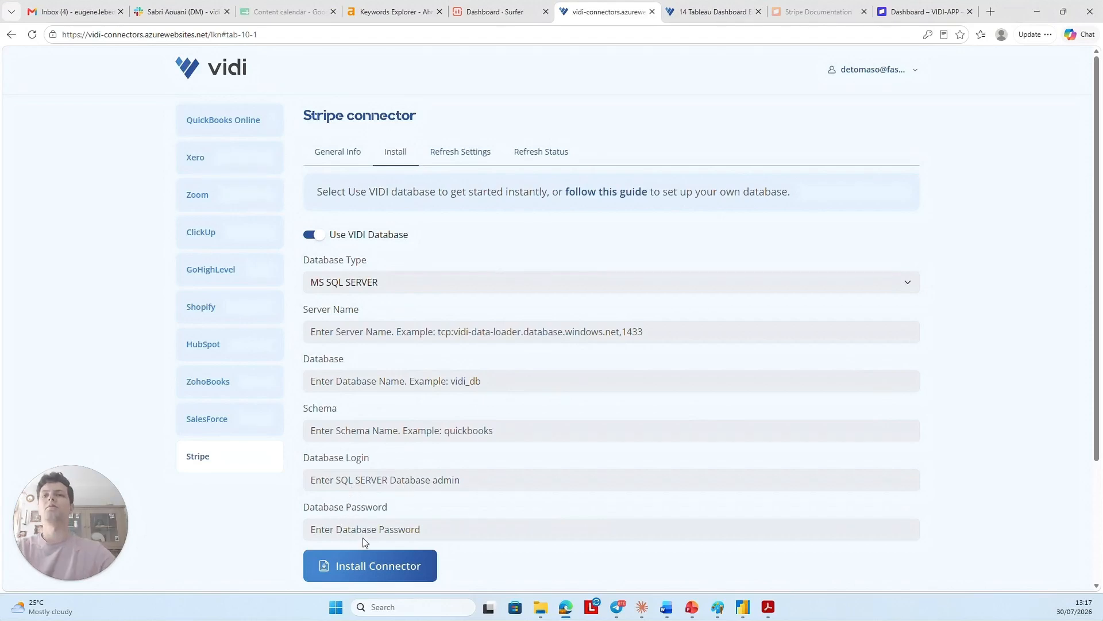
scroll(365, 463, "down", 3)
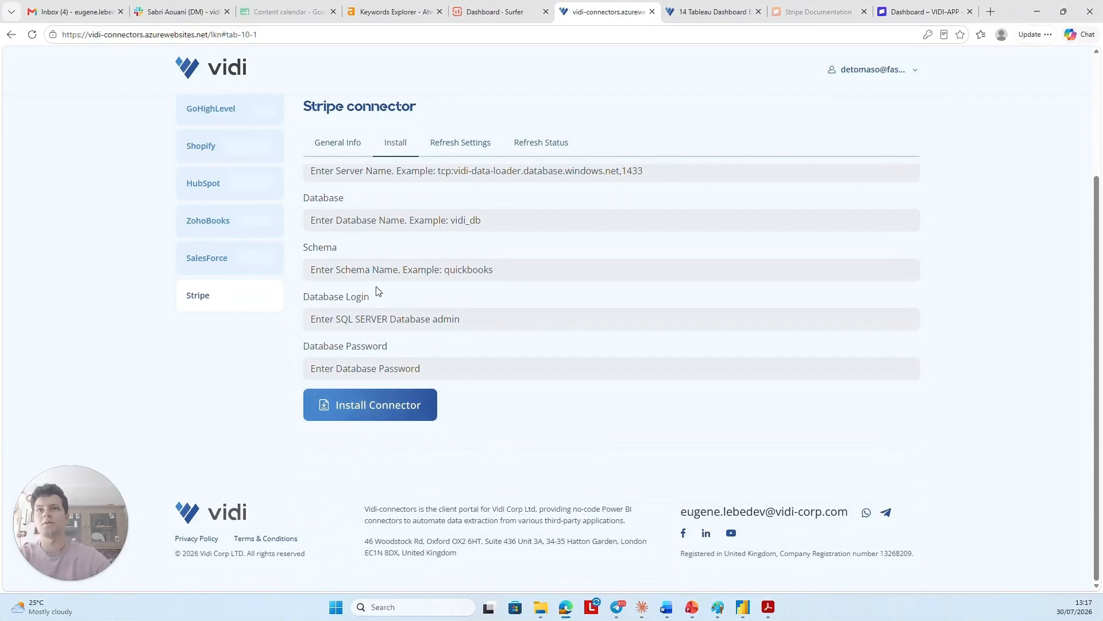
left_click(361, 413)
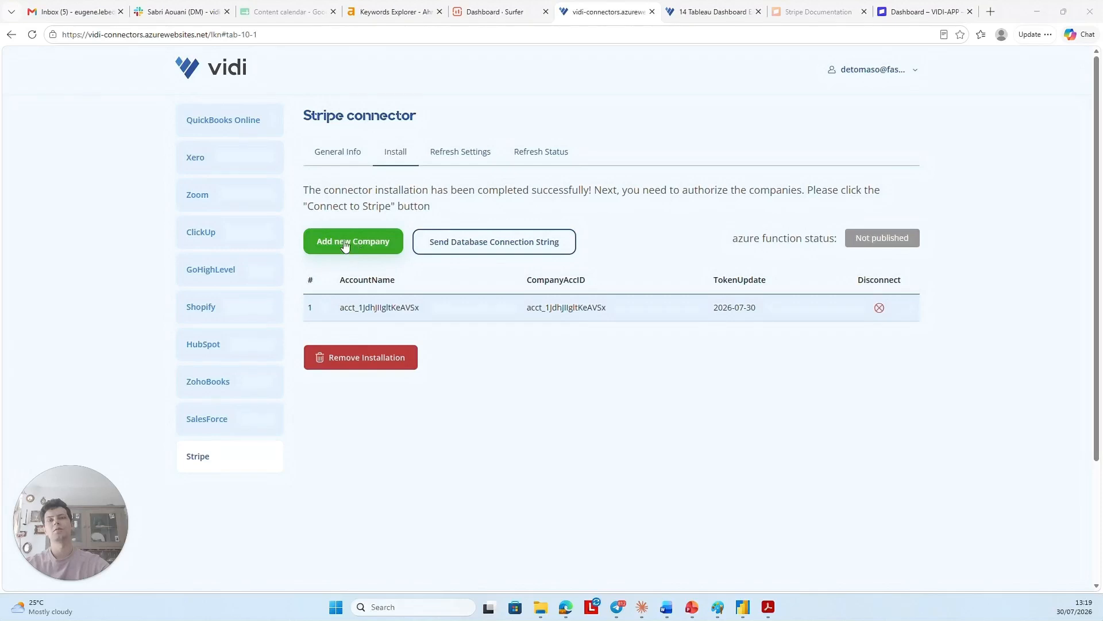
Add a new company to the Stripe connector and select the Vidi-corp account for the Power BI Tableau SQL Connector app
left_click(345, 244)
left_click(362, 277)
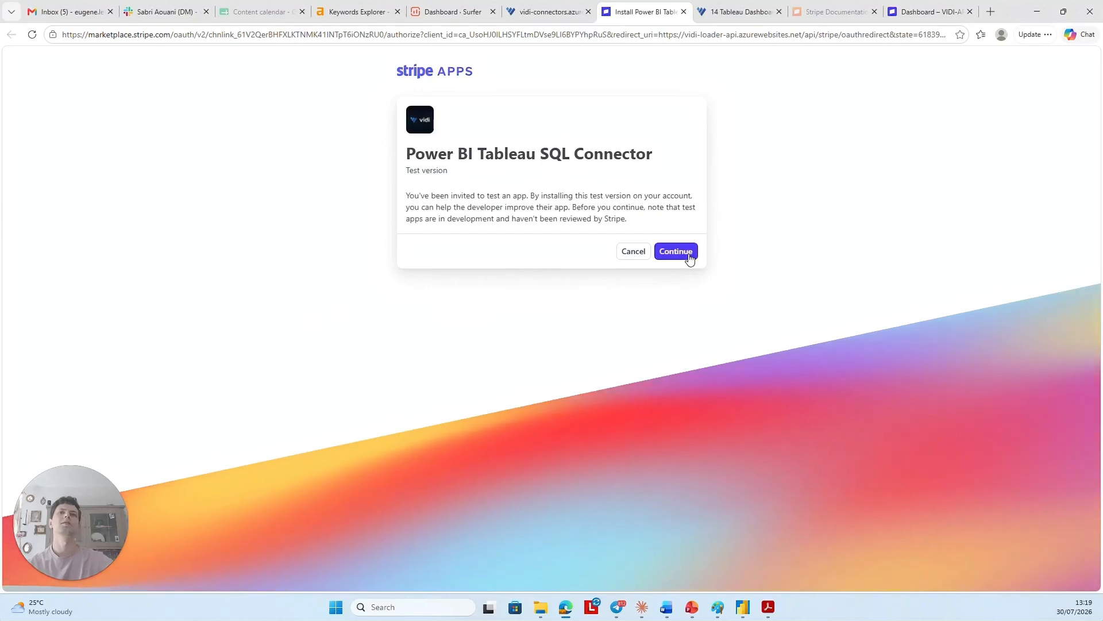
left_click(676, 251)
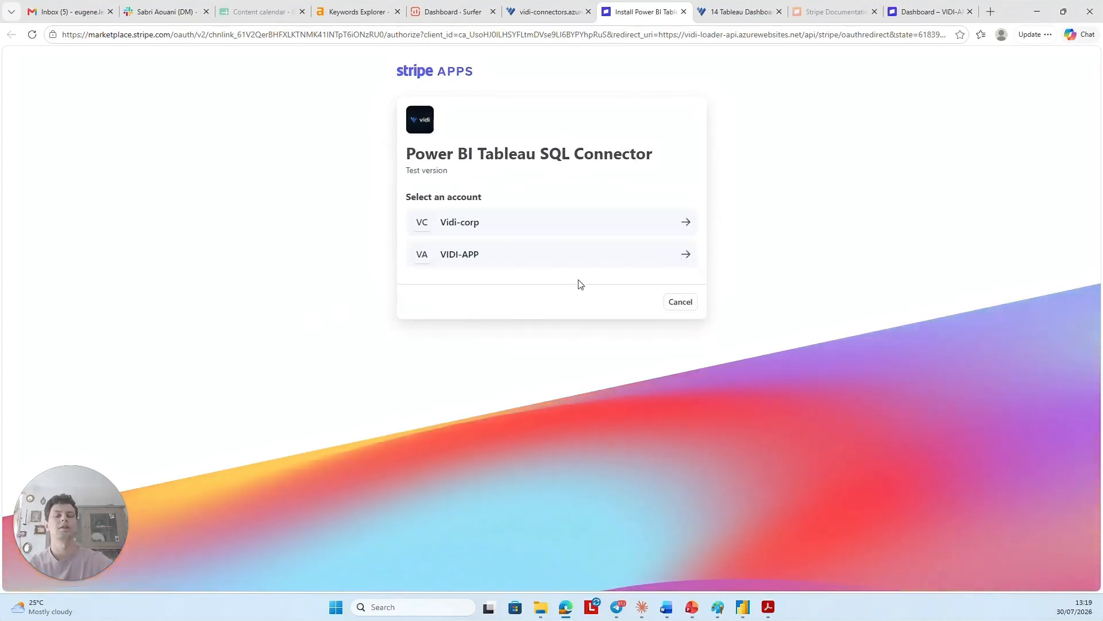
left_click(452, 225)
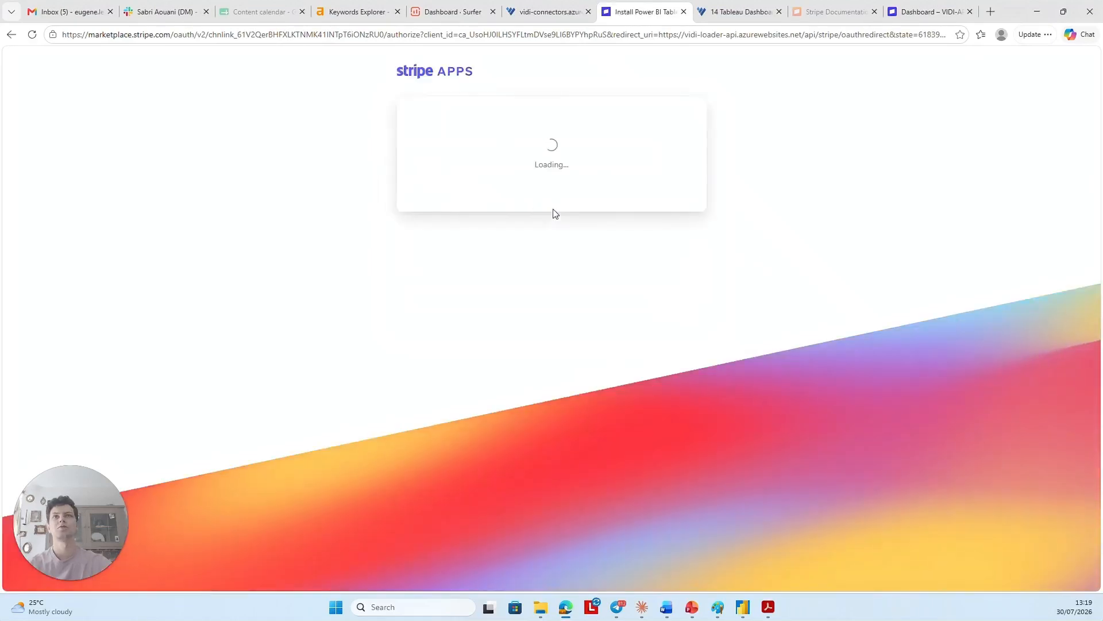
Approve the connector app's read-only permissions for Vidi-corp and acknowledge the company addition
scroll(572, 325, "down", 1)
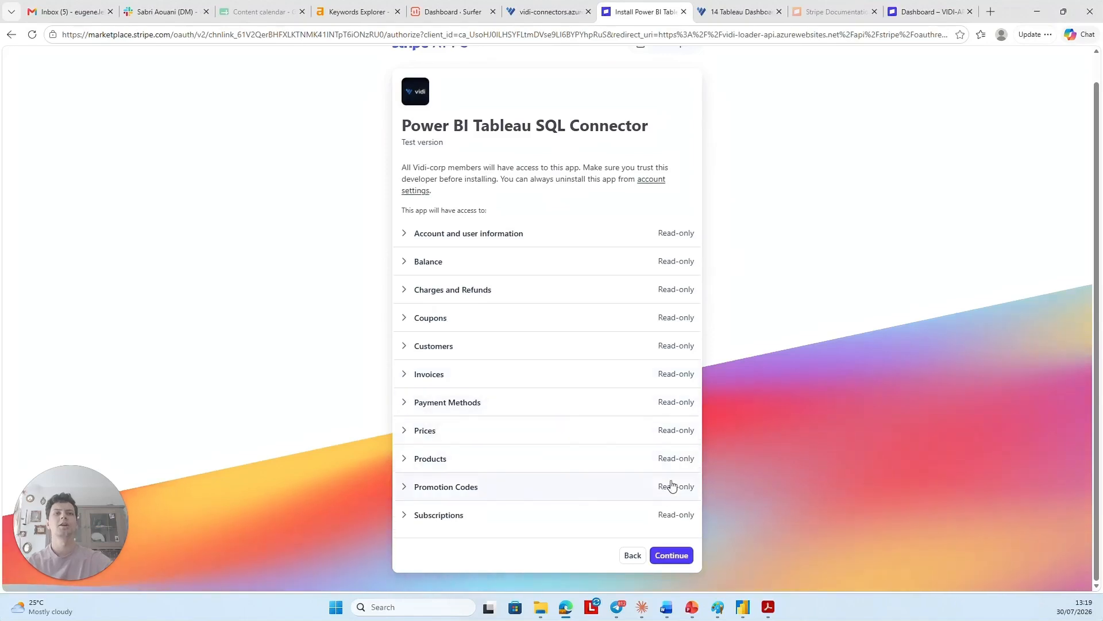
key("ctrl+minus")
key("ctrl+minus")
key("ctrl+minus")
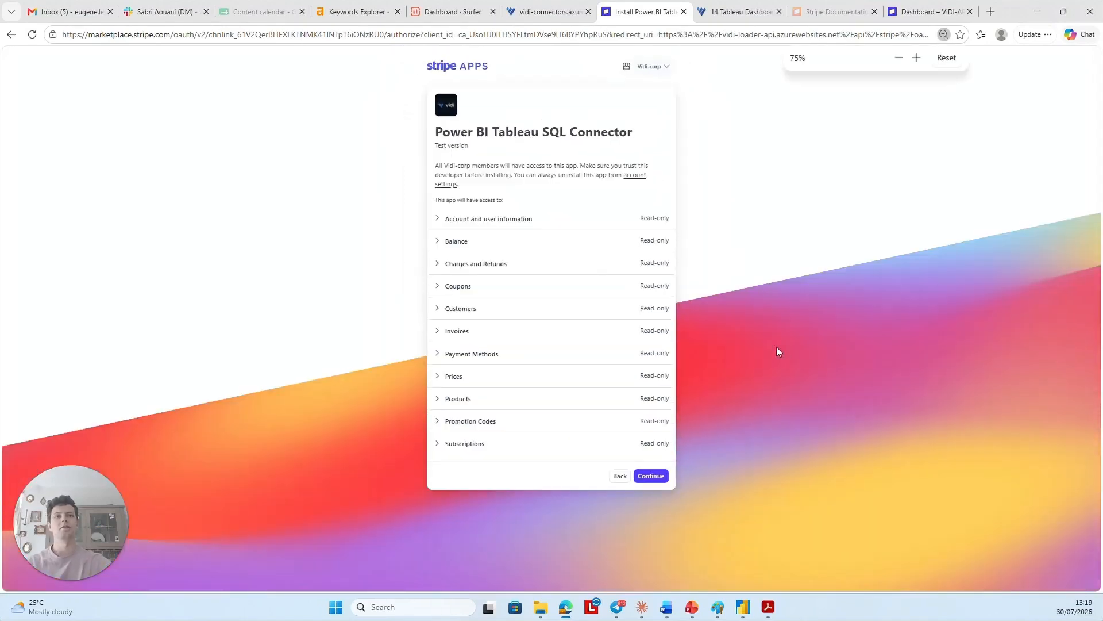
left_click(645, 450)
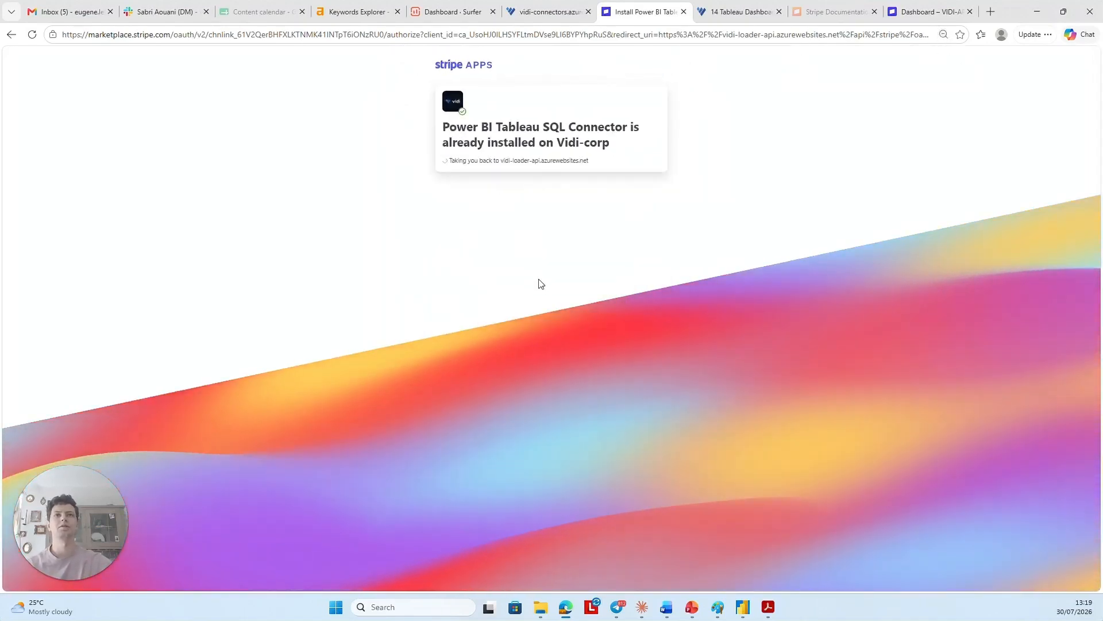
key("ctrl+plus")
key("ctrl+plus")
key("ctrl+plus")
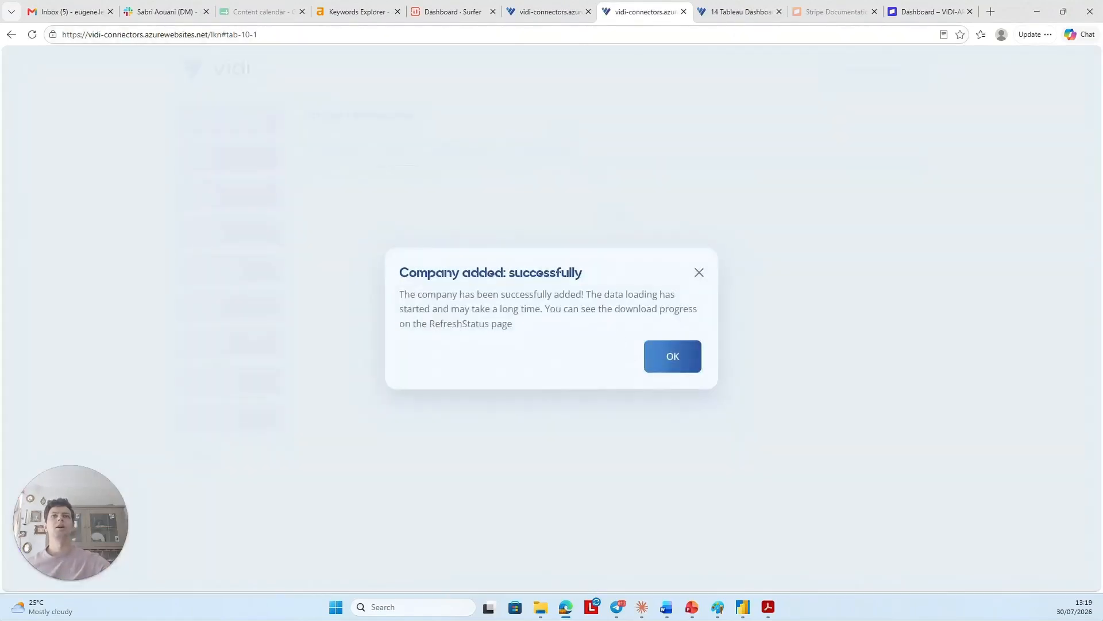
left_click(671, 361)
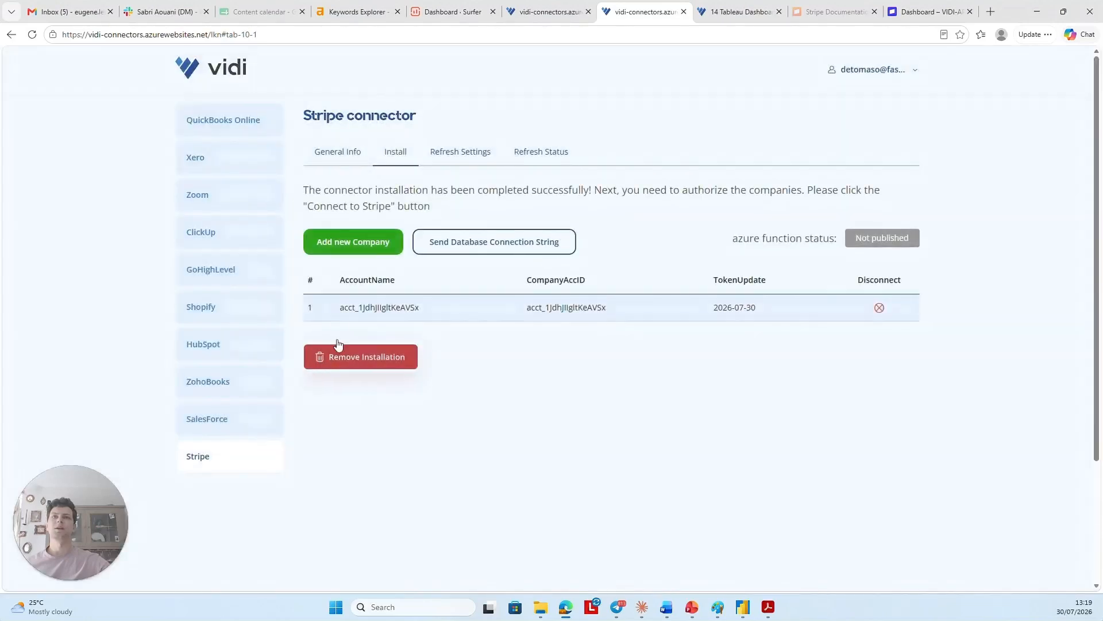
Send the database connection string for the connected Stripe account by email
left_click_drag(336, 309, 786, 306)
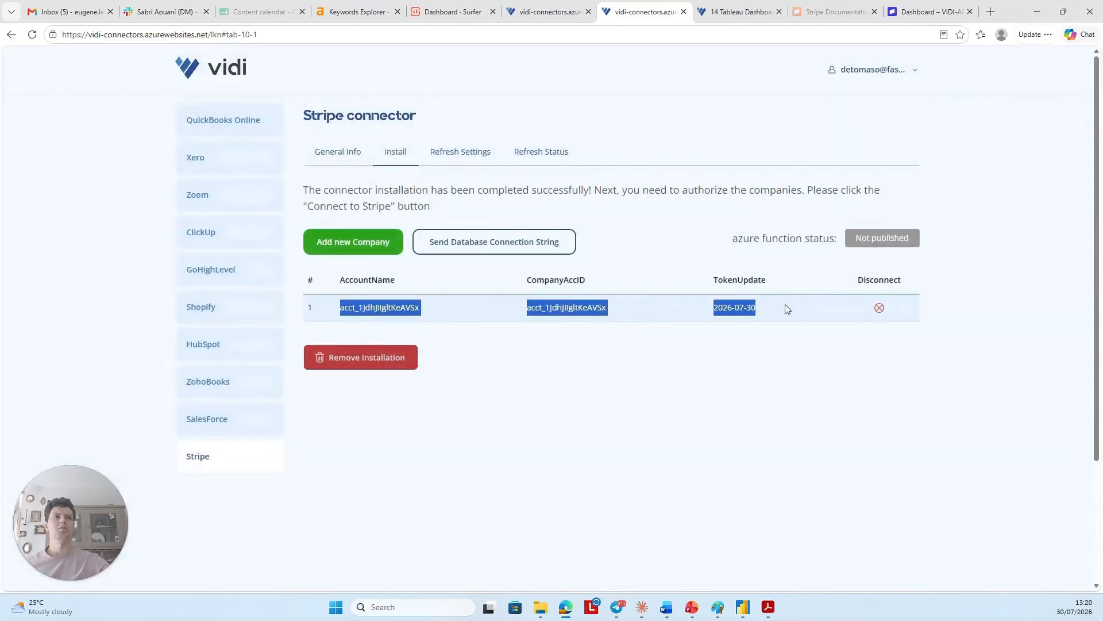
left_click(785, 305)
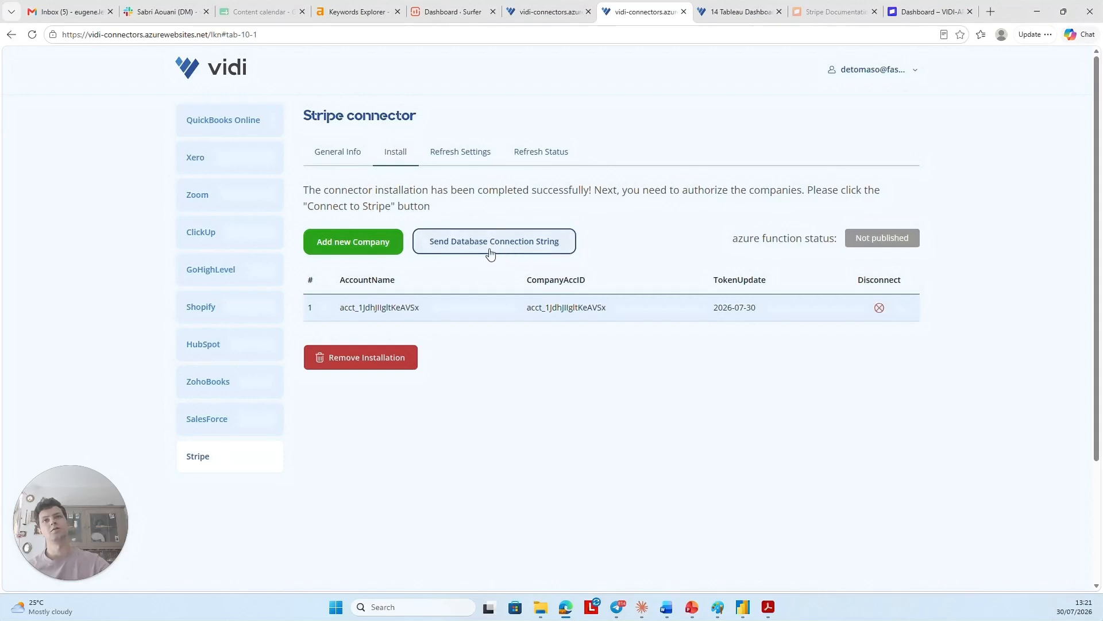
left_click(460, 244)
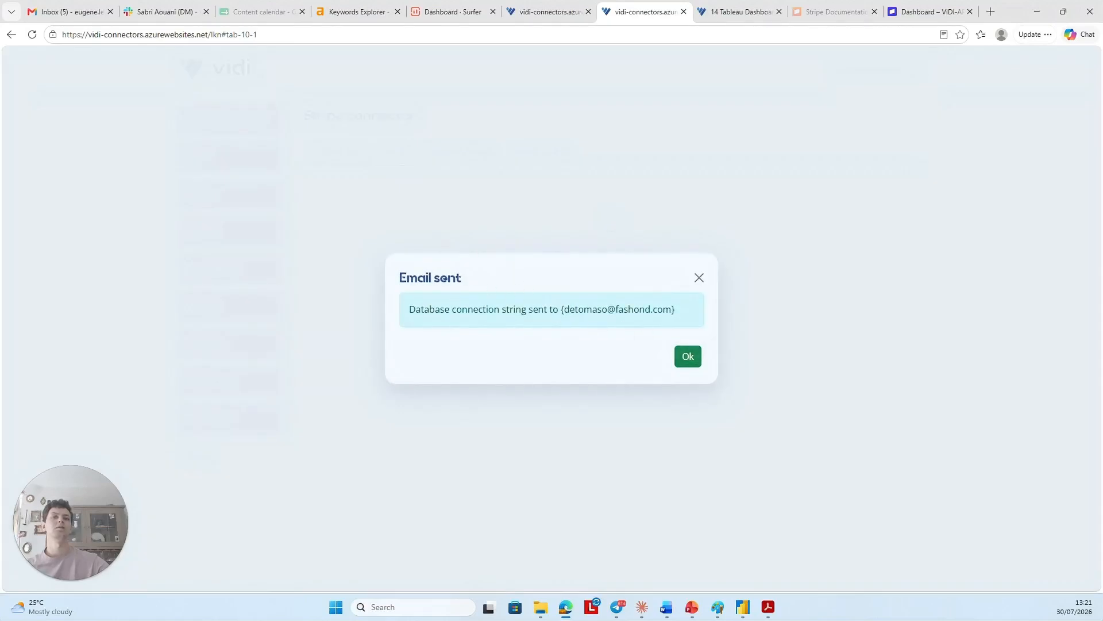
left_click(688, 356)
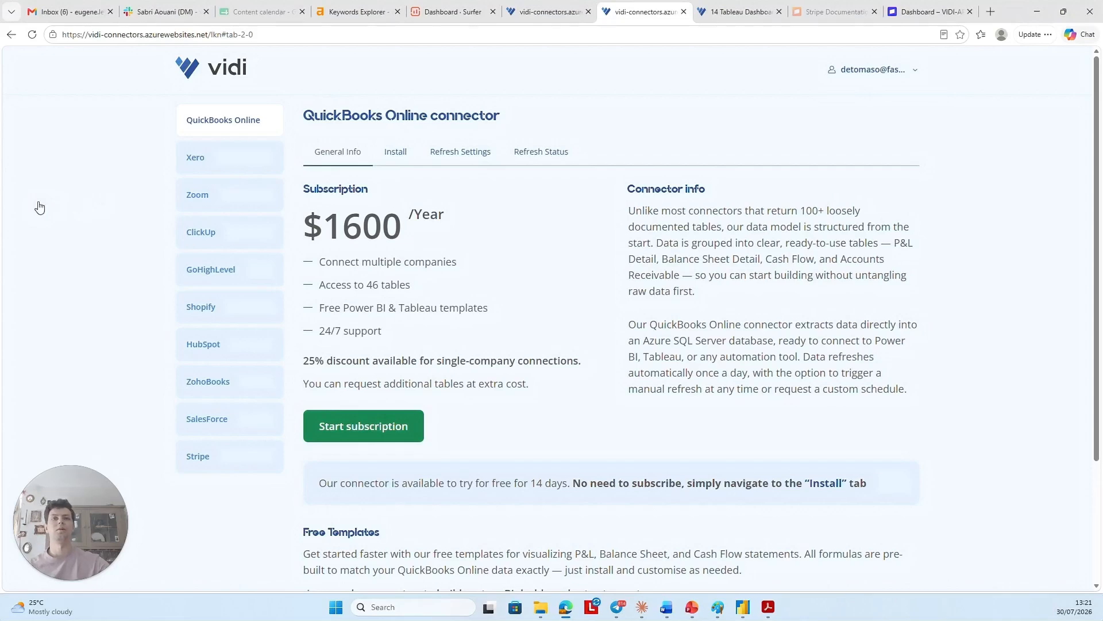
Switch to Gmail and copy the server address from the newest database connection string message
key("ctrl+1")
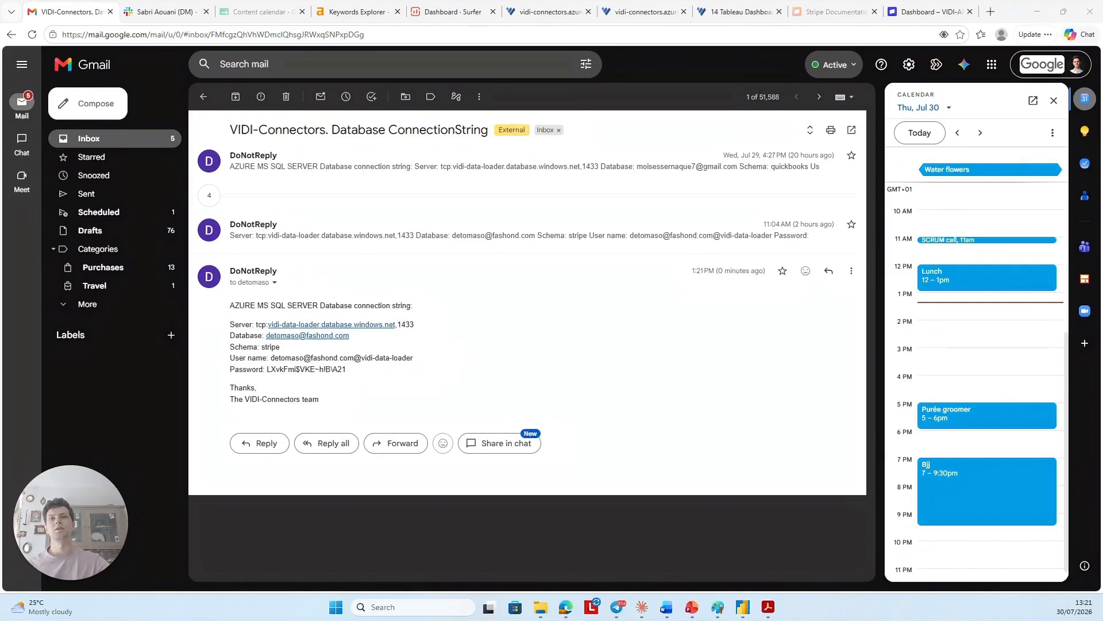
left_click_drag(257, 324, 422, 330)
key("ctrl+c")
left_click(424, 330)
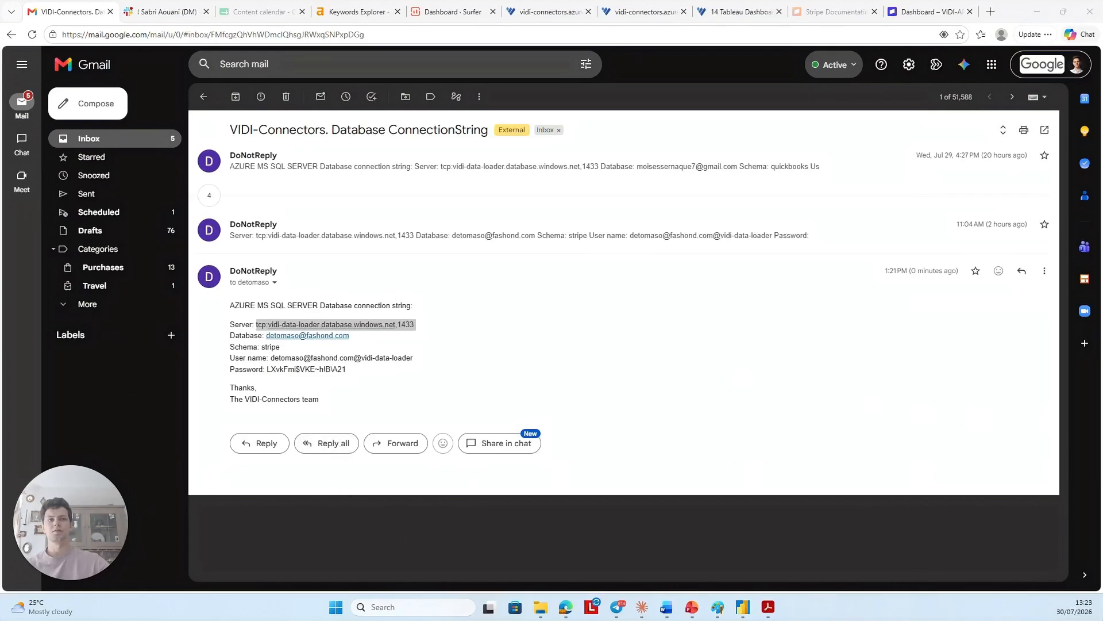
Switch to an untitled Power BI Desktop report, search the data sources for "sql" and choose Azure SQL database
left_click_drag(0, 117, 498, 142)
double_click(499, 145)
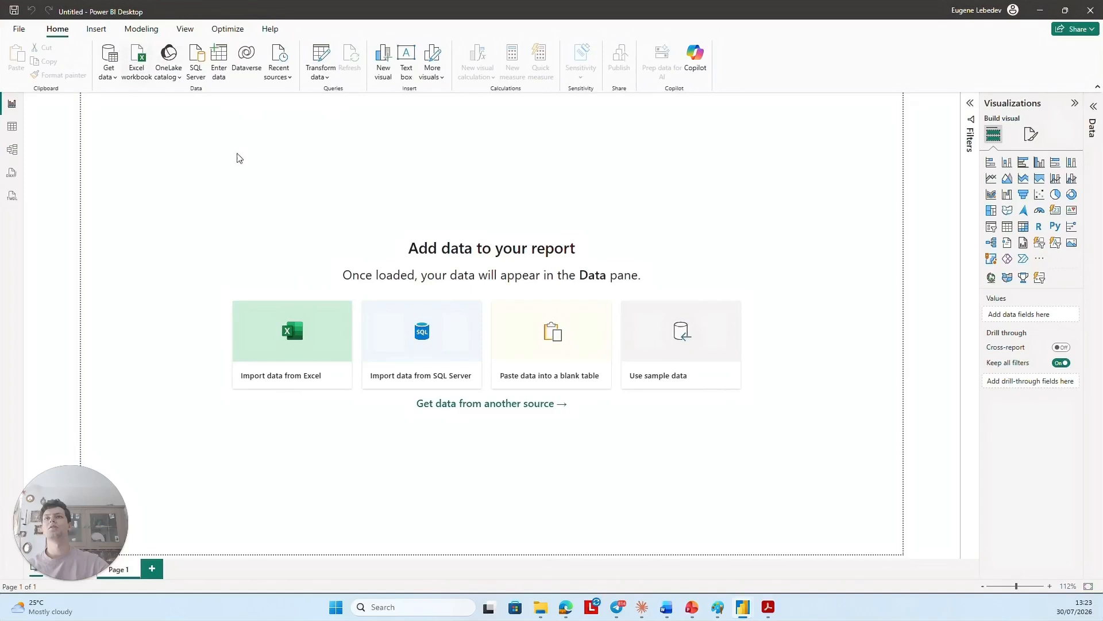
left_click(407, 363)
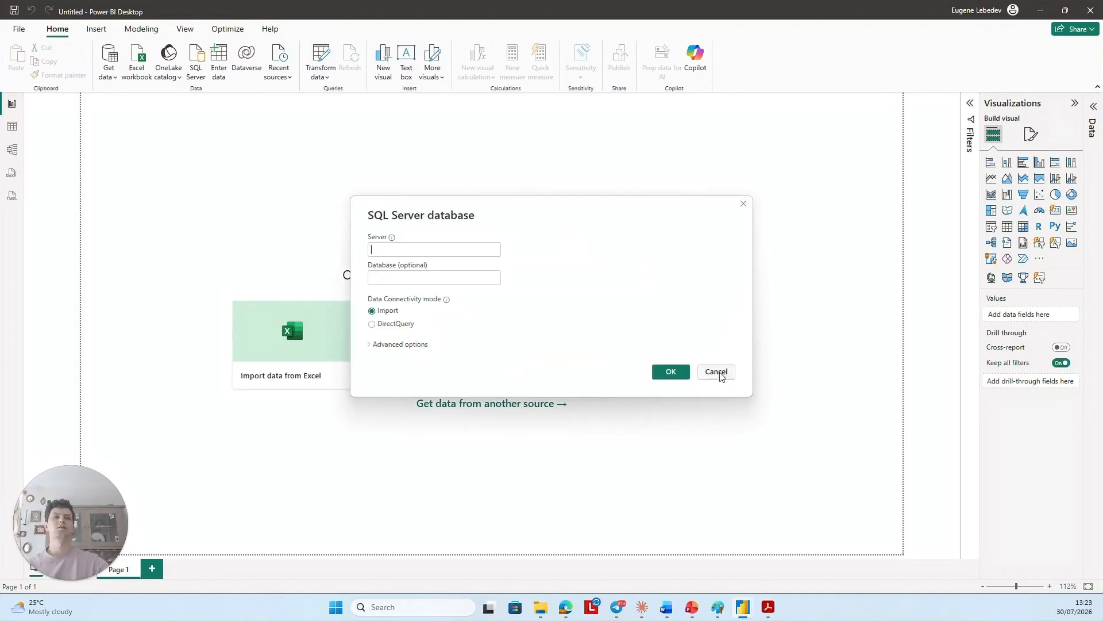
left_click(718, 372)
left_click(109, 72)
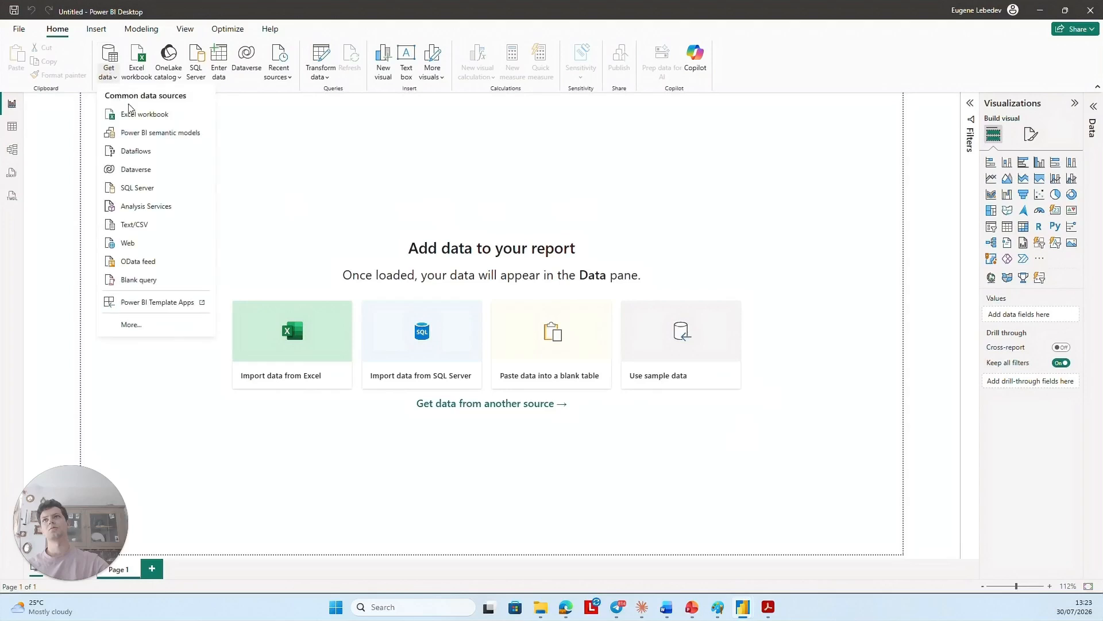
left_click(135, 323)
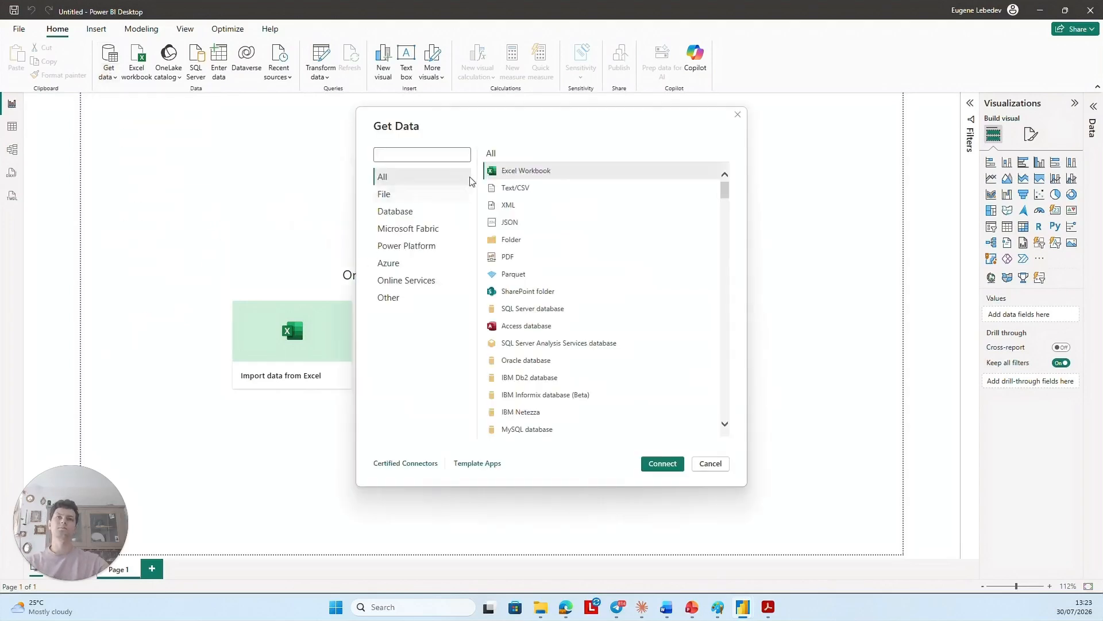
type("sql")
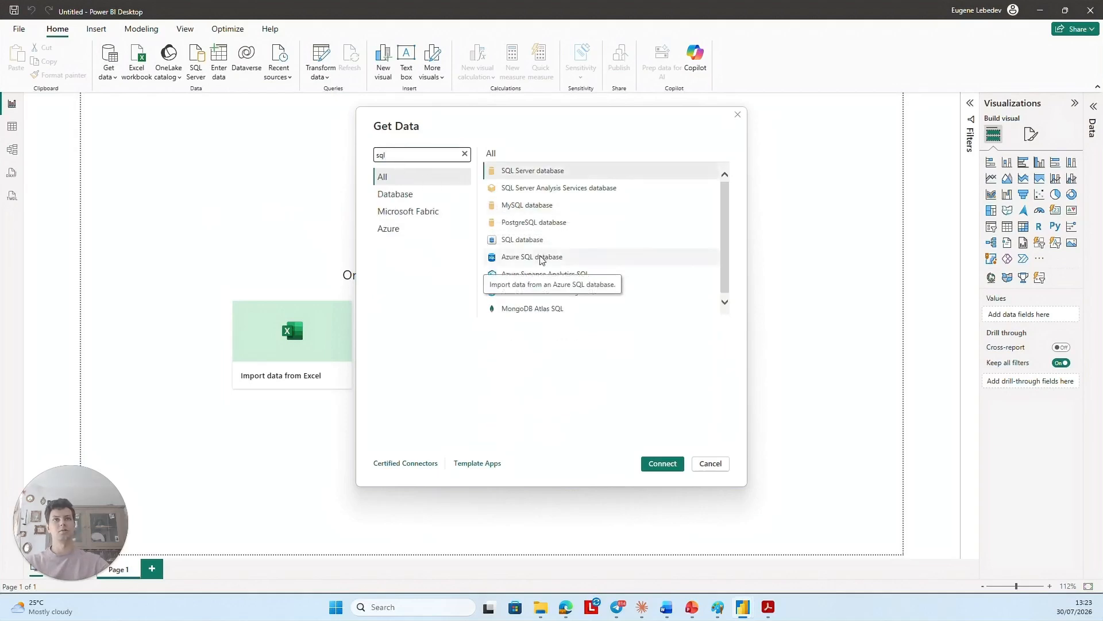
double_click(540, 258)
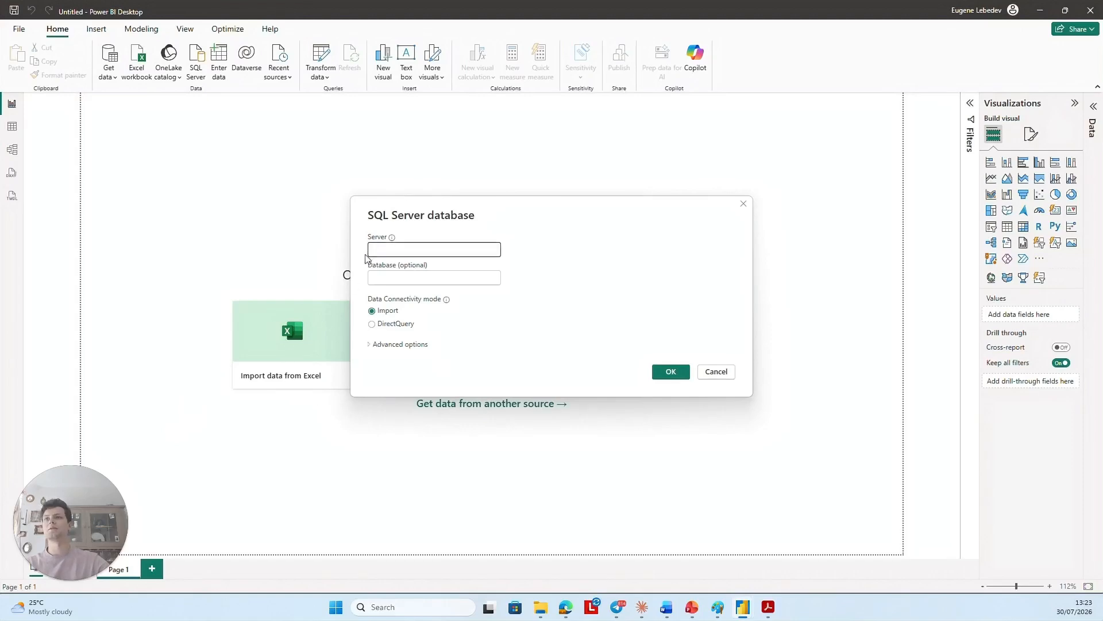
Set the database connection's server to tcp:vidi-data-loader.database.windows.net,1433 from the connection string email
key("alt+Tab")
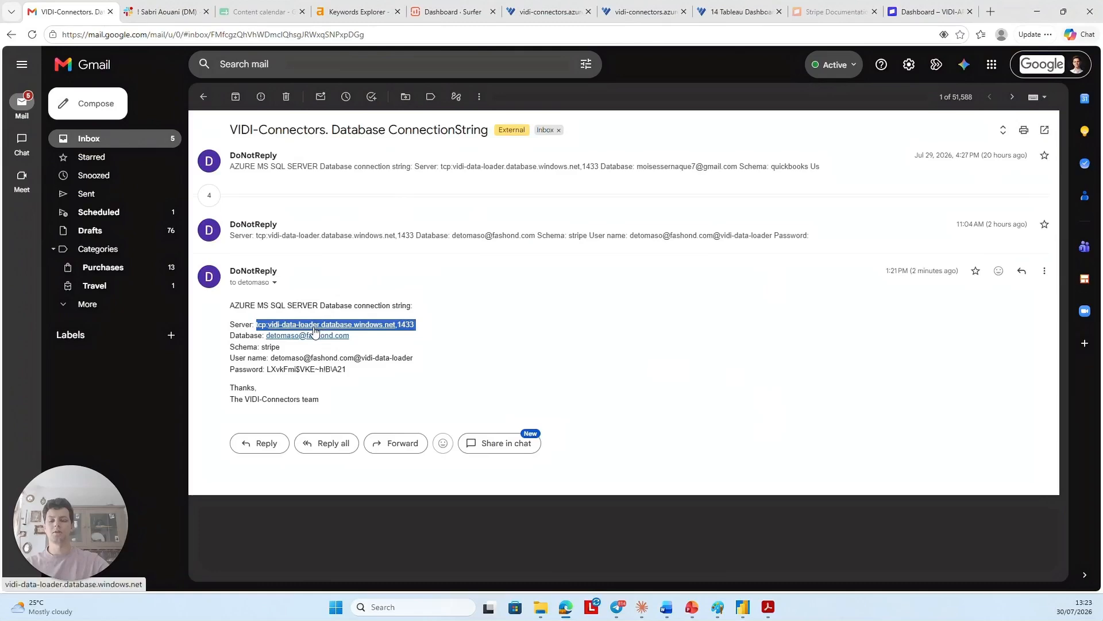
key("alt+Tab")
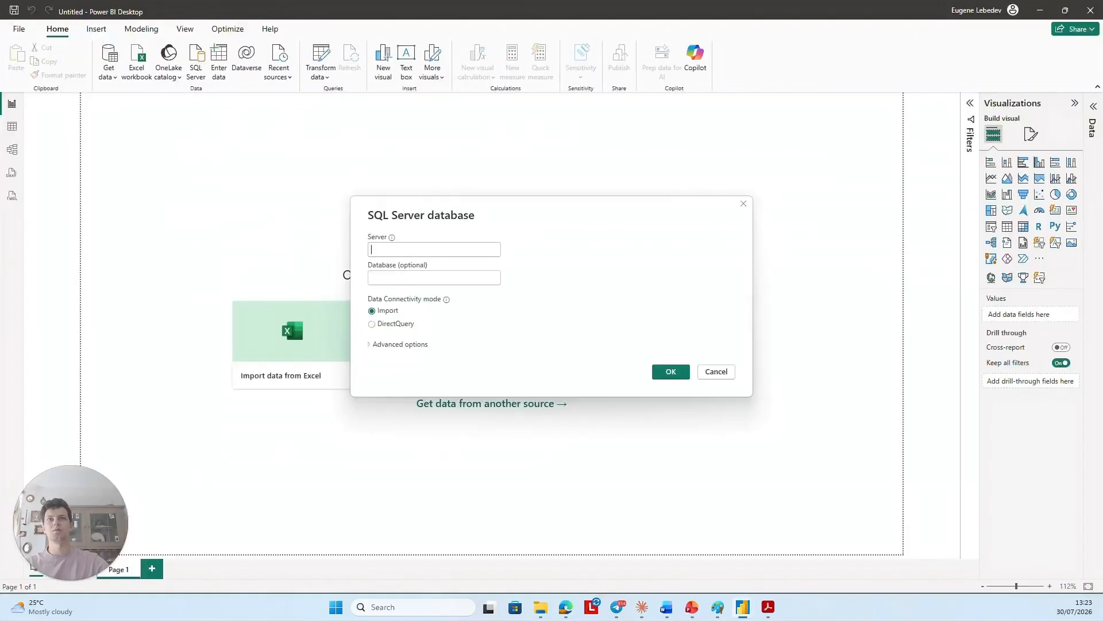
key("ctrl+v")
Copy the database name from the connection string email into the connection's Database field
key("alt+Tab")
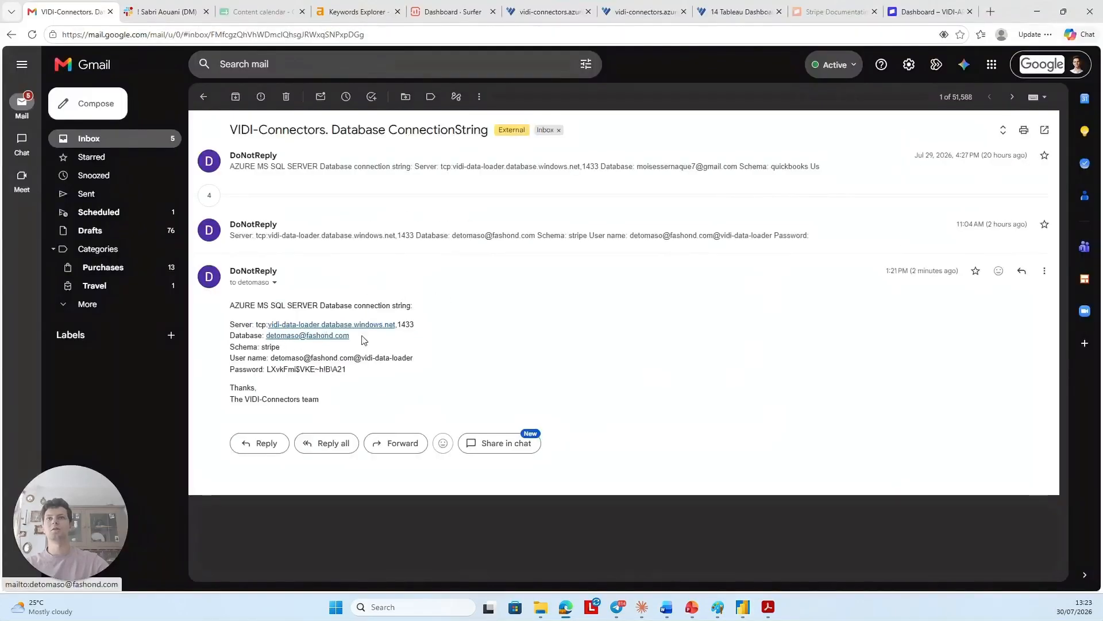
double_click(321, 336)
left_click_drag(321, 337, 297, 337)
key("ctrl+c")
key("alt+Tab")
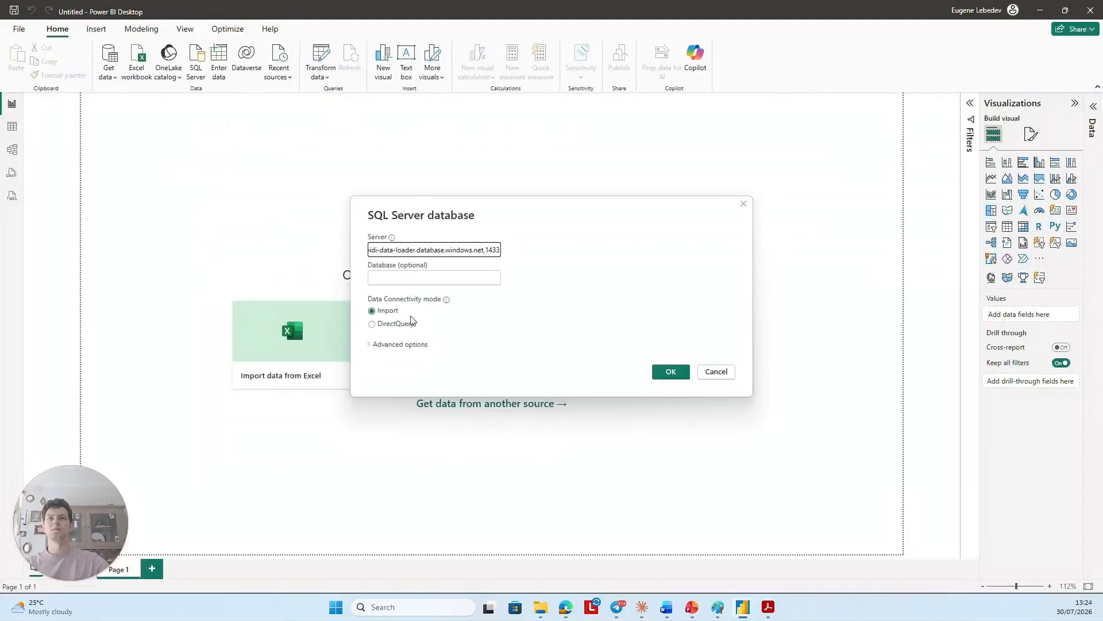
left_click(432, 278)
key("ctrl+v")
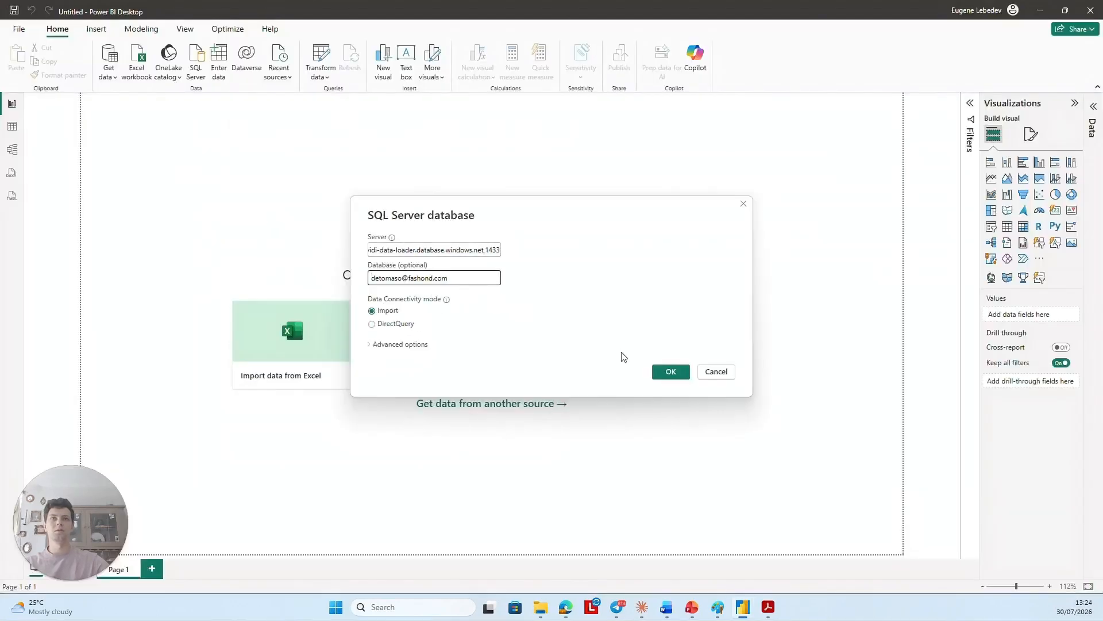
Review the entered server address from end to start and confirm the SQL Server connection details
left_click(499, 250)
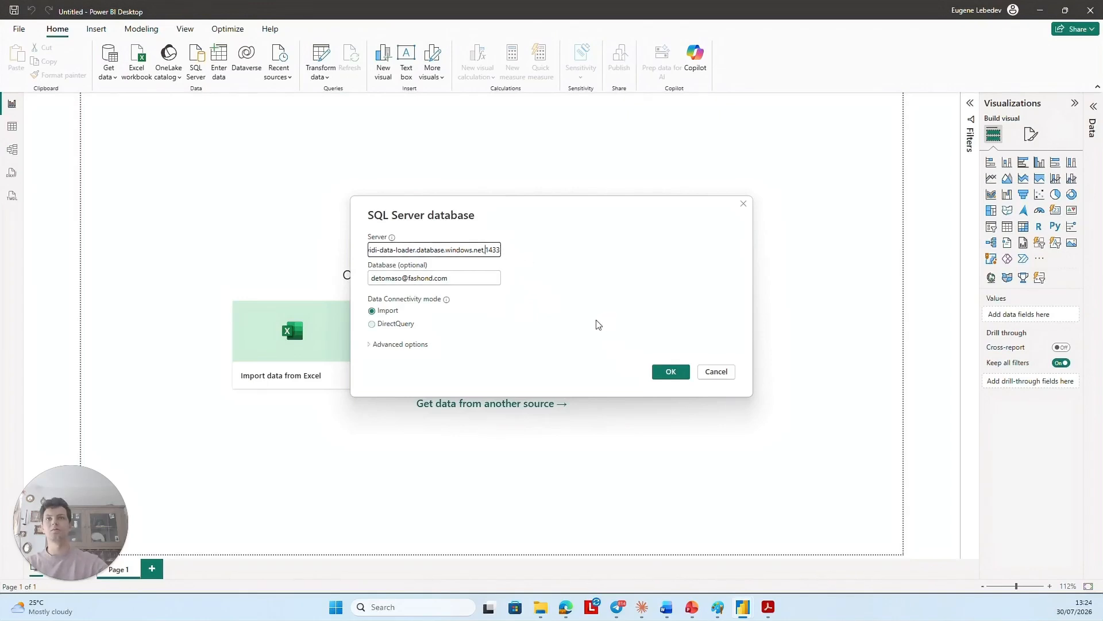
key("Left")
key("Left")
key("Left")
key("Left")
key("Left")
key("Left")
key("Left")
key("Left")
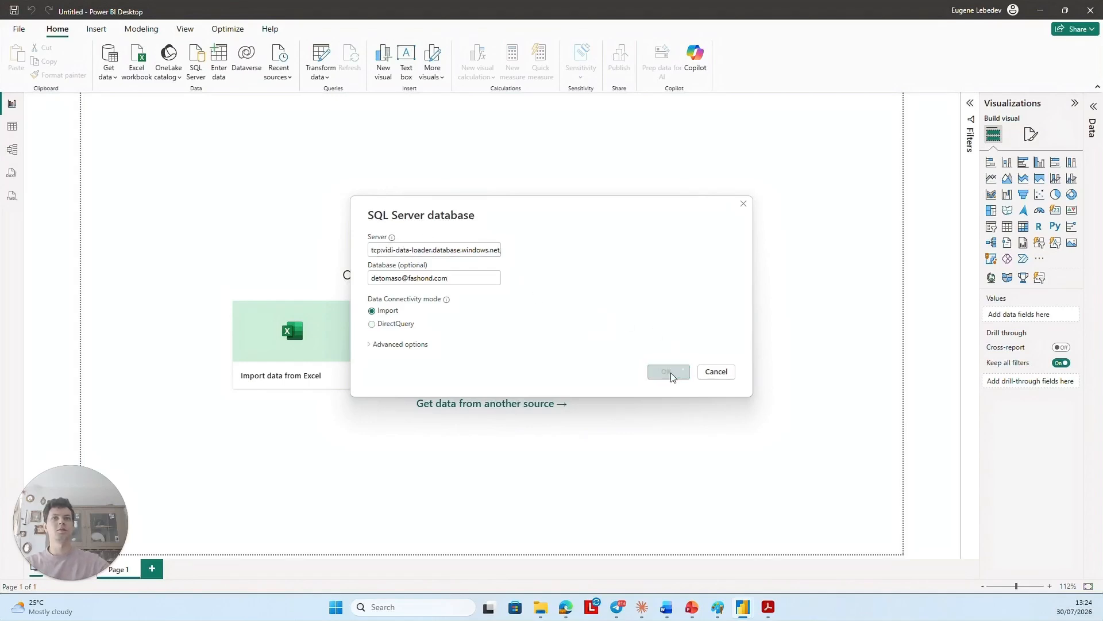
key("Return")
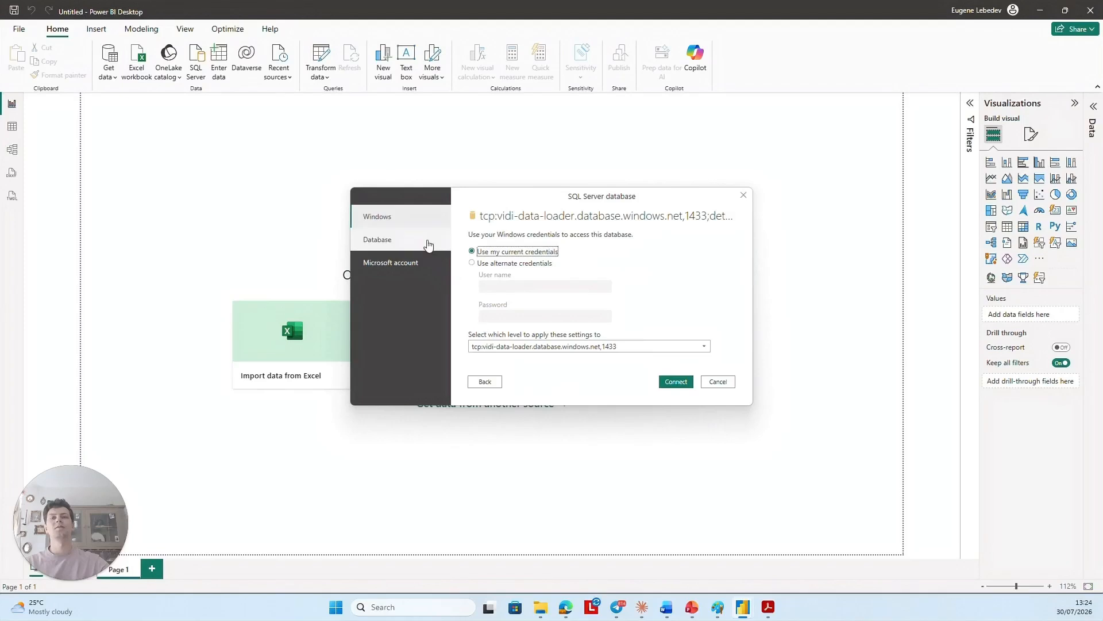
Choose Database authentication and fill in the user name copied from the connection string email
left_click(375, 242)
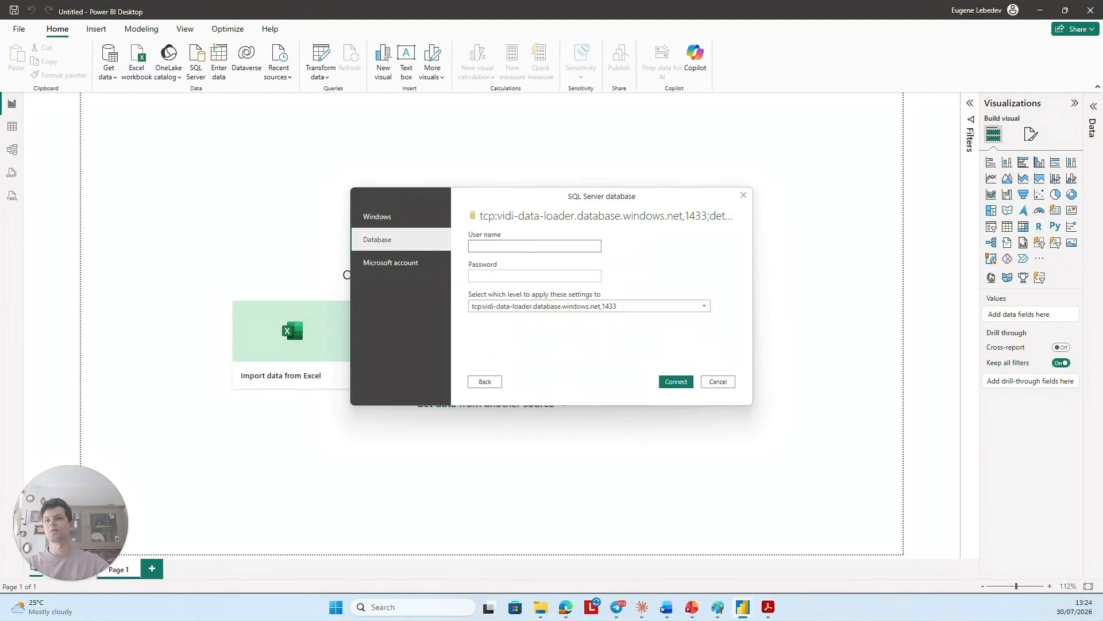
key("alt+Tab")
double_click(289, 357)
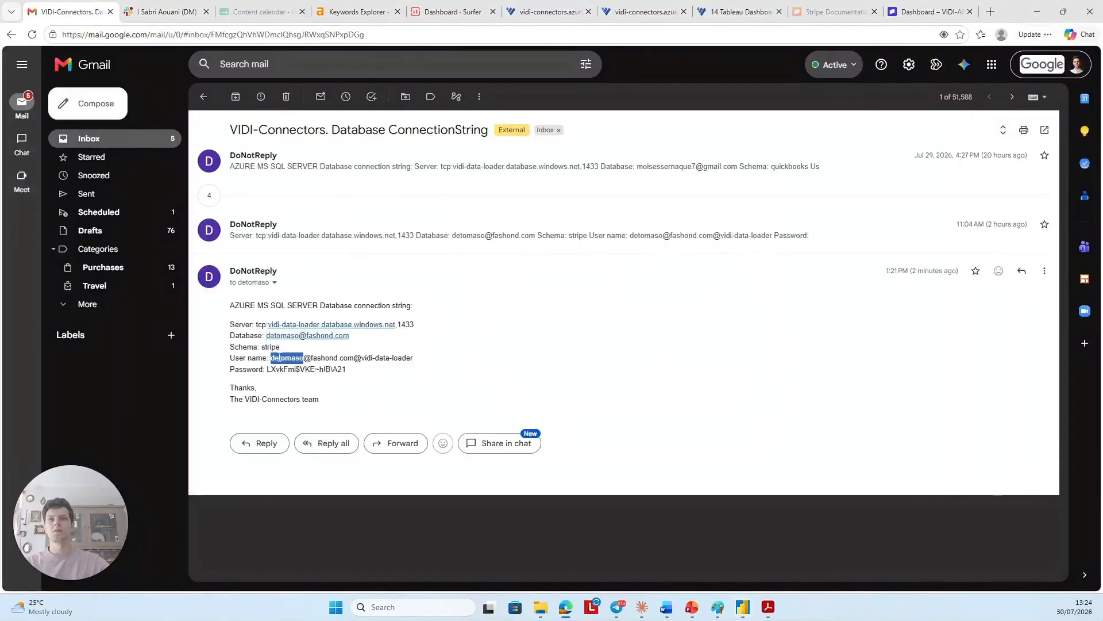
left_click_drag(289, 358, 409, 358)
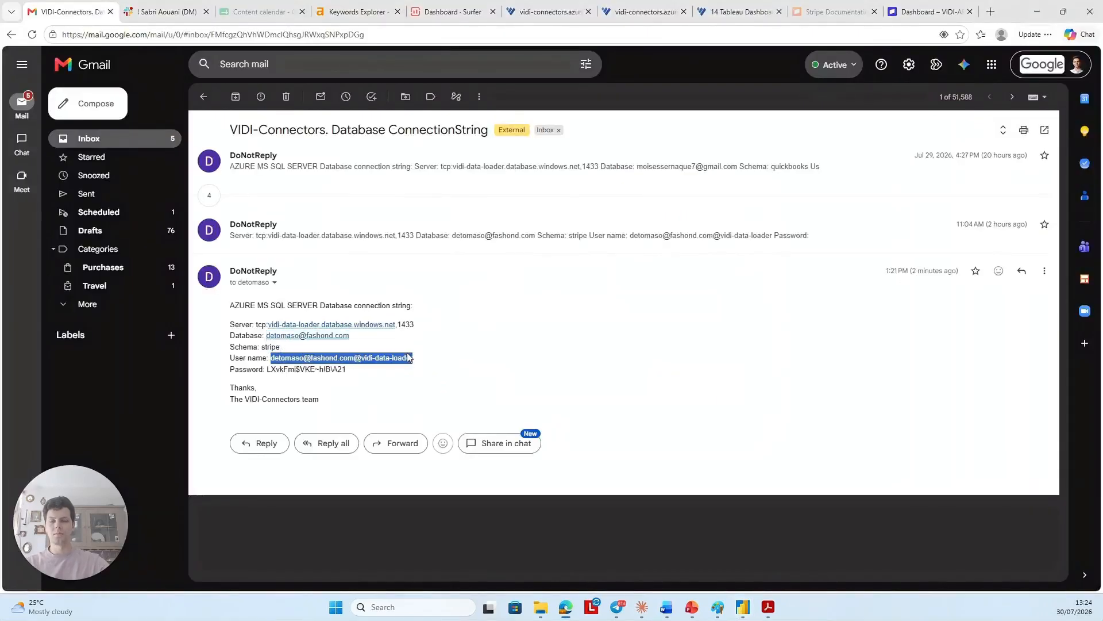
key("ctrl+c")
key("alt+Tab")
key("ctrl+v")
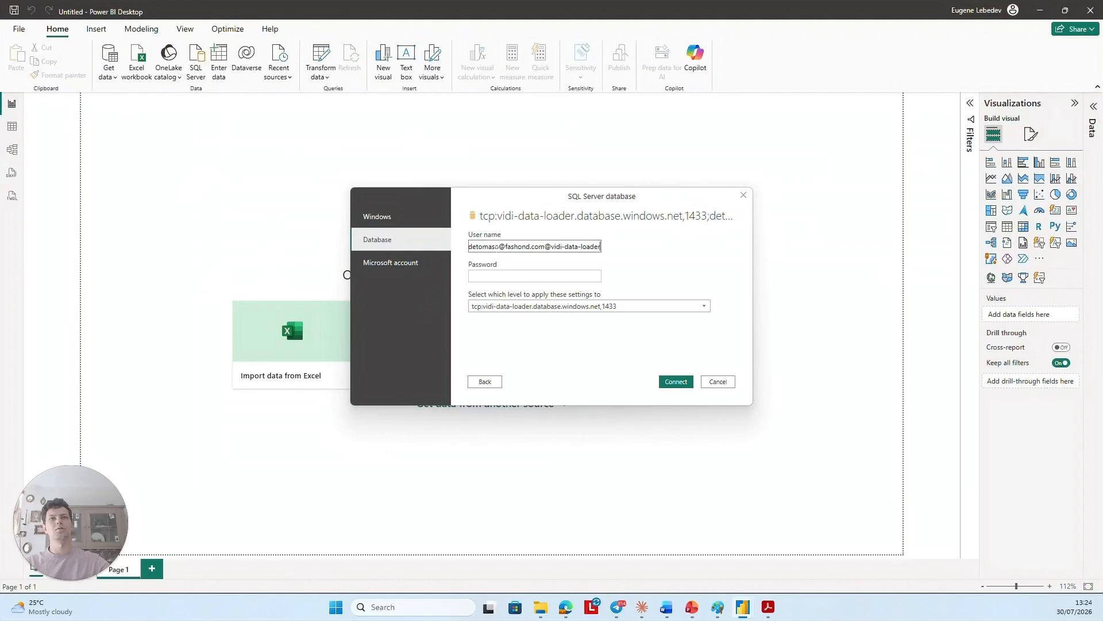
Fill in the database password copied from the connection string email and connect to the SQL Server database
key("alt+Tab")
left_click_drag(267, 368, 346, 369)
key("ctrl+c")
key("alt+Tab")
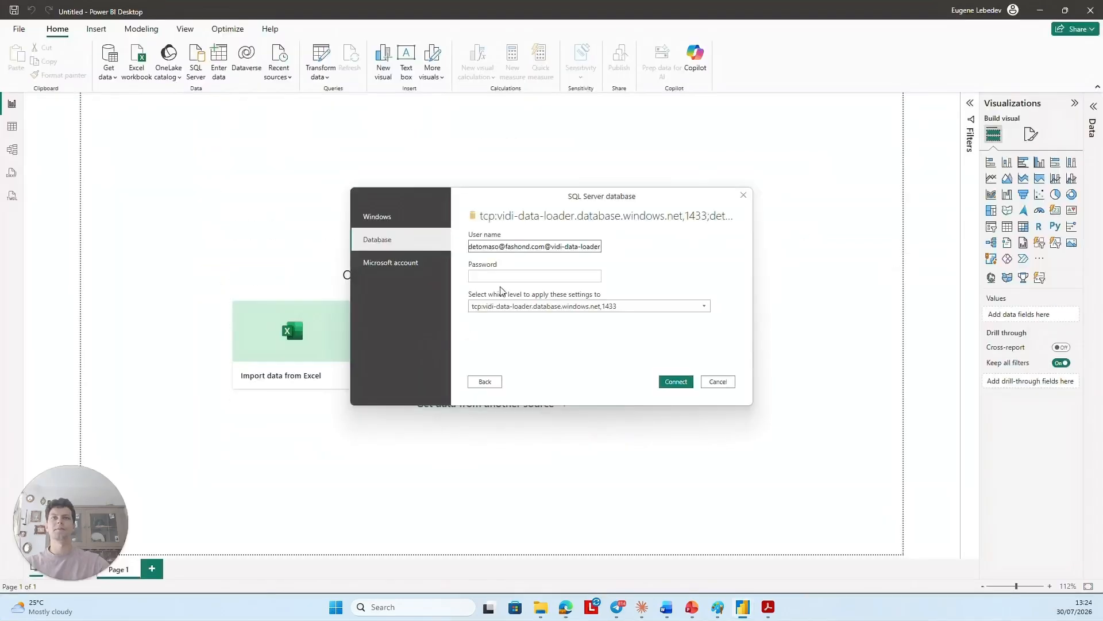
key("Tab")
key("ctrl+v")
left_click(680, 381)
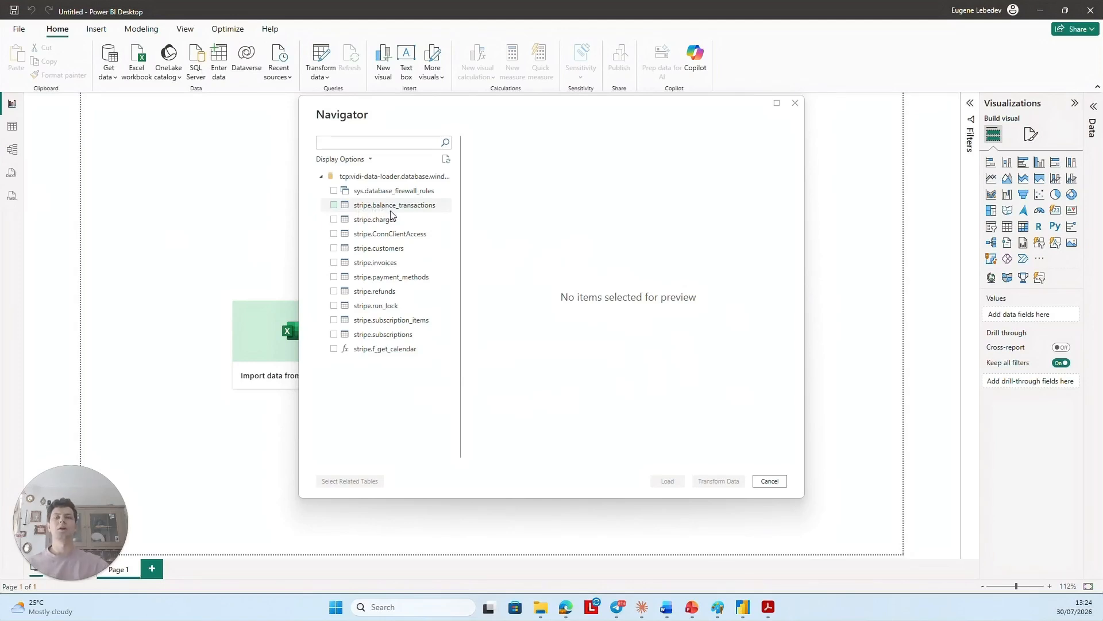
Preview the data in the stripe.balance_transactions and stripe.charges tables
left_click(391, 210)
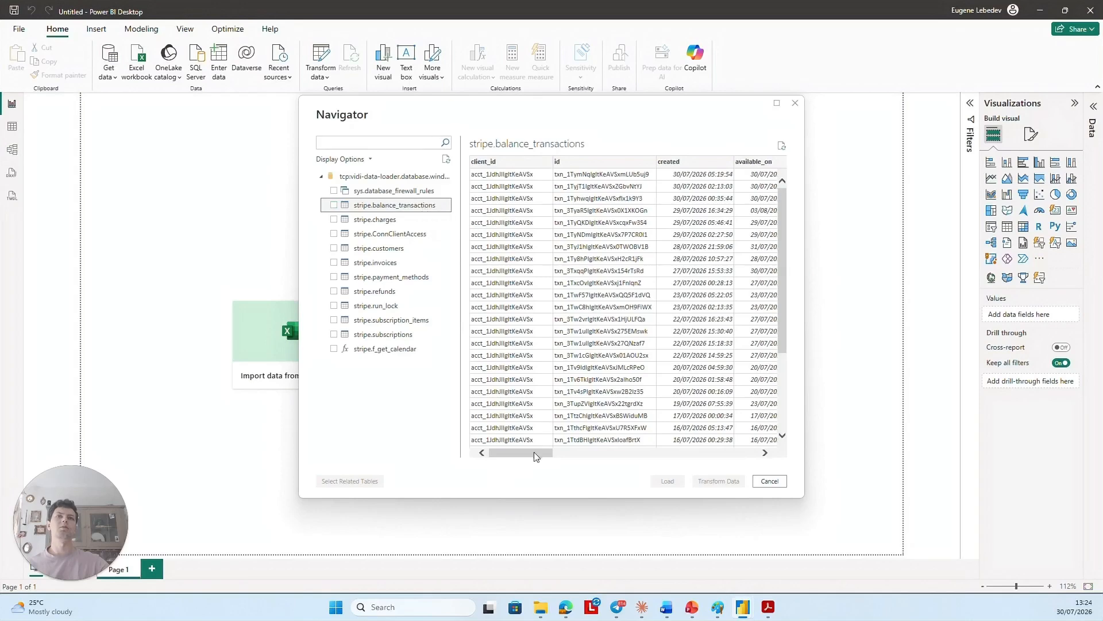
mouse_move(523, 454)
left_mouse_down()
mouse_move(622, 460)
mouse_move(506, 454)
left_mouse_up()
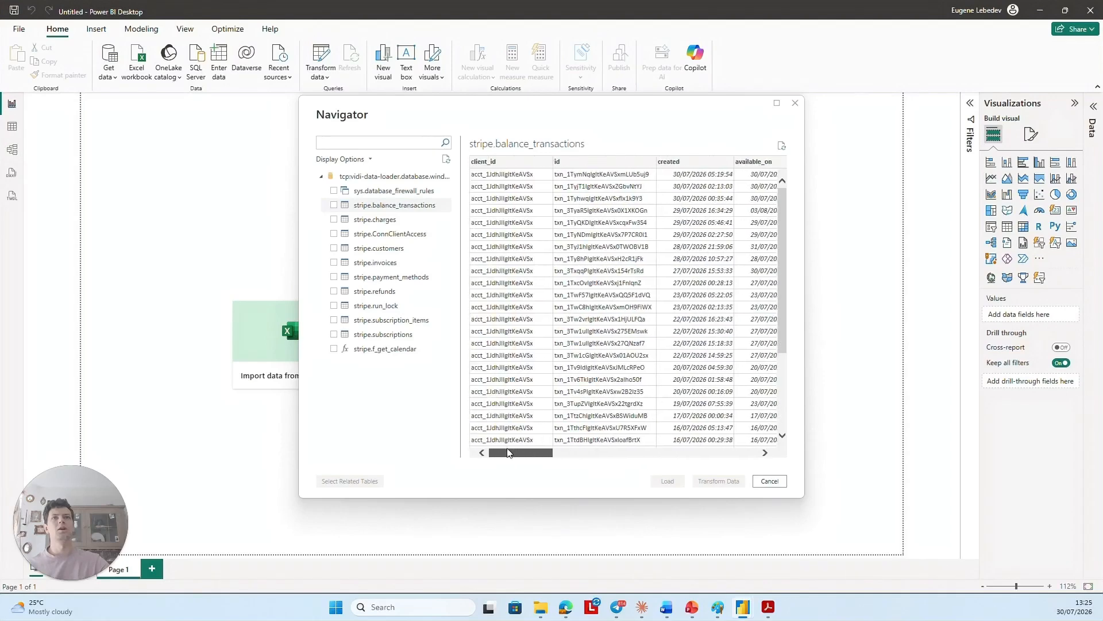
left_click(386, 221)
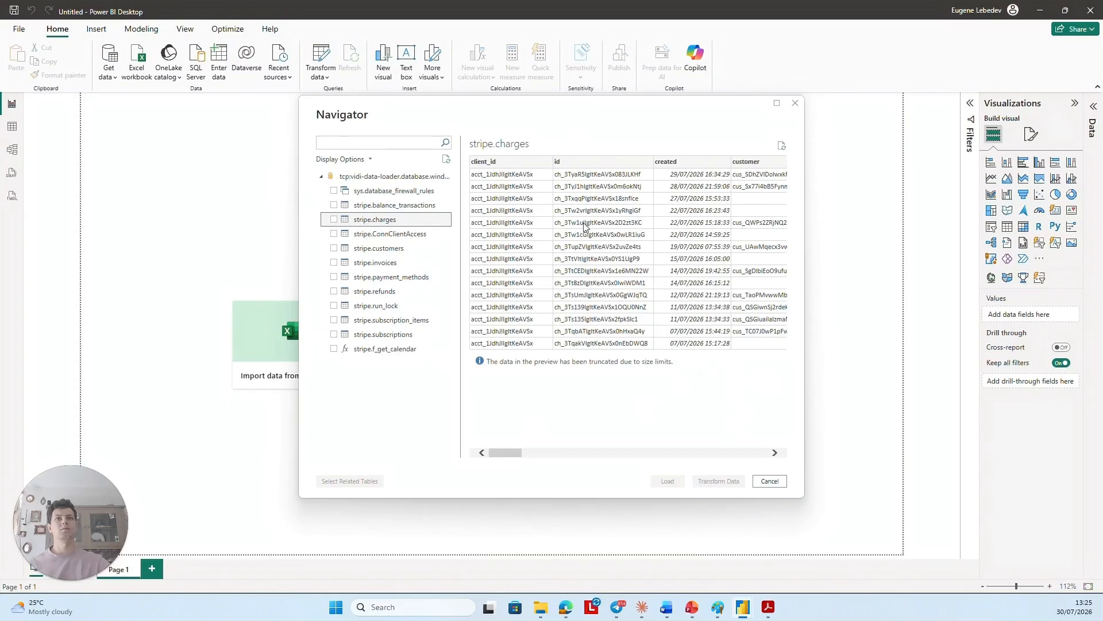
Select all stripe tables for loading, from stripe.balance_transactions through stripe.subscriptions, leaving out sys.database_firewall_rules and stripe.f_get_calendar
left_click(334, 205)
left_click(333, 219)
left_click(338, 235)
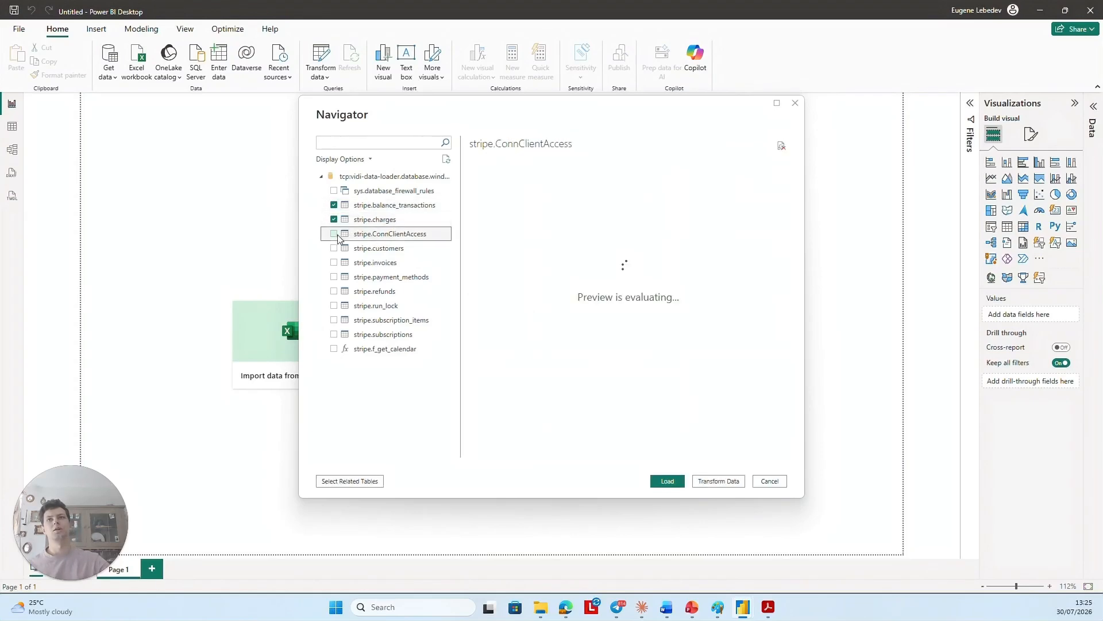
left_click(334, 234)
left_click(333, 248)
left_click(334, 263)
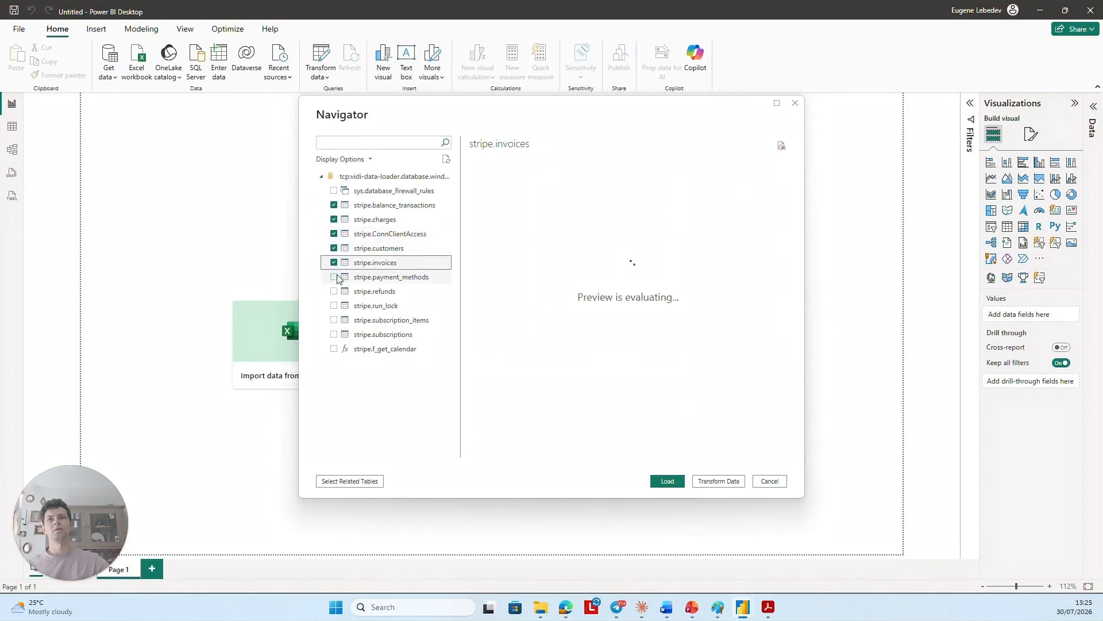
left_click(334, 277)
left_click(334, 292)
left_click(334, 305)
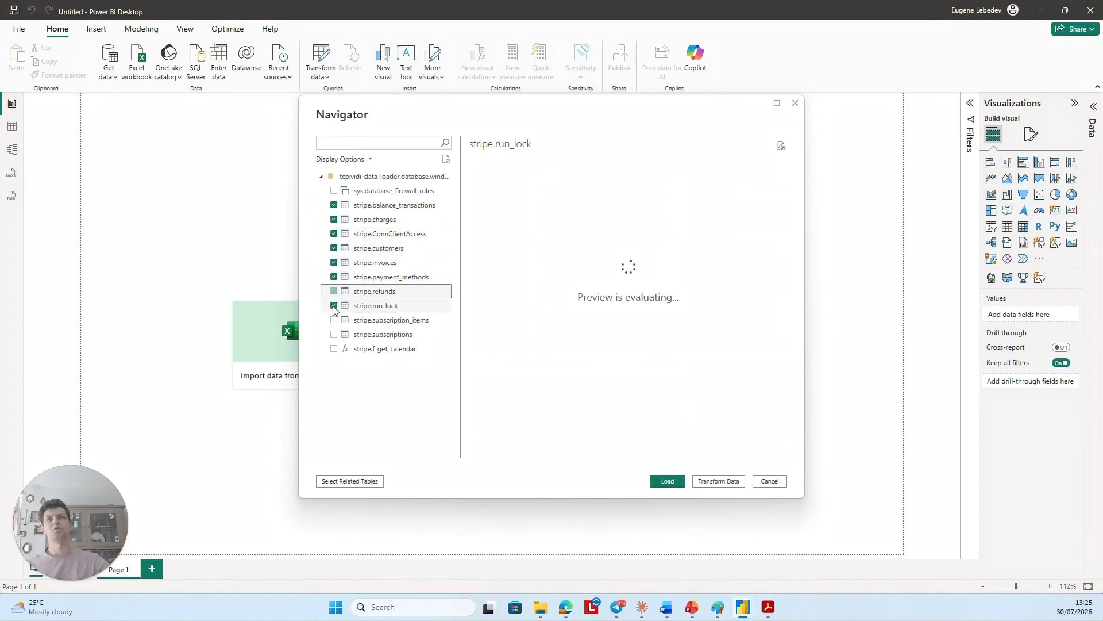
left_click(334, 320)
left_click(334, 334)
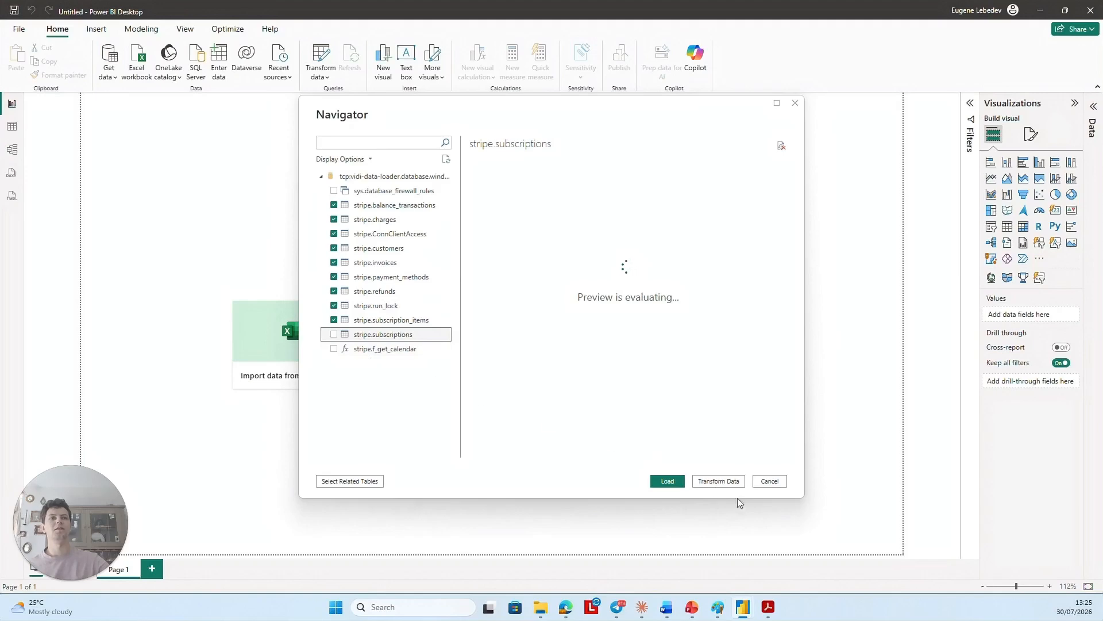
left_click(334, 335)
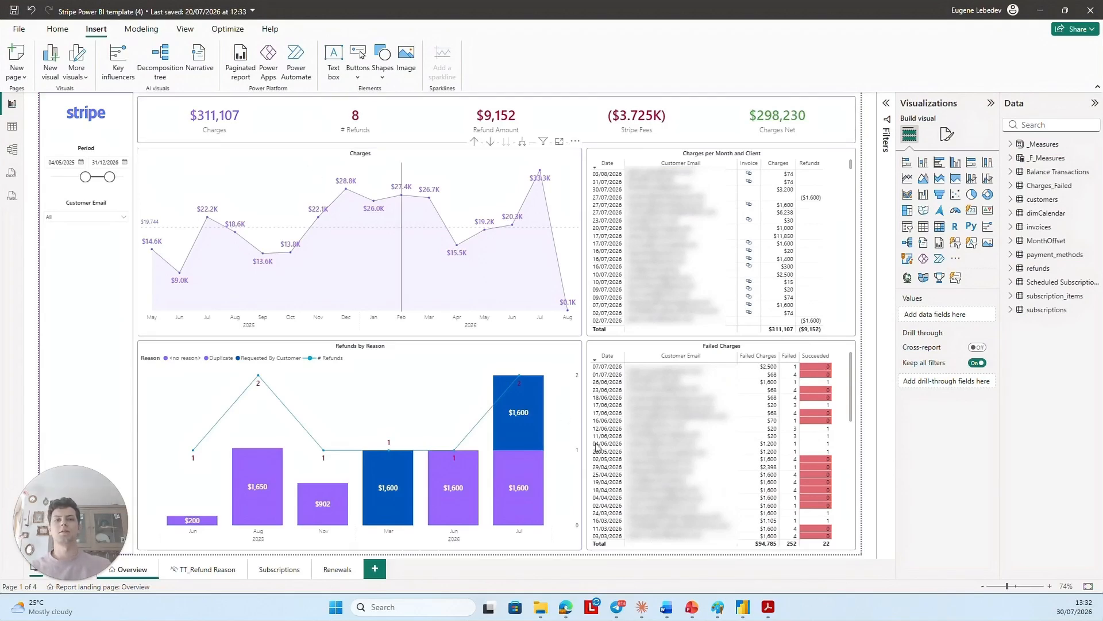
Switch to the browser to view the Stripe template download and the VIDI connectors list, and return to the Power BI Stripe report
key("alt+Tab")
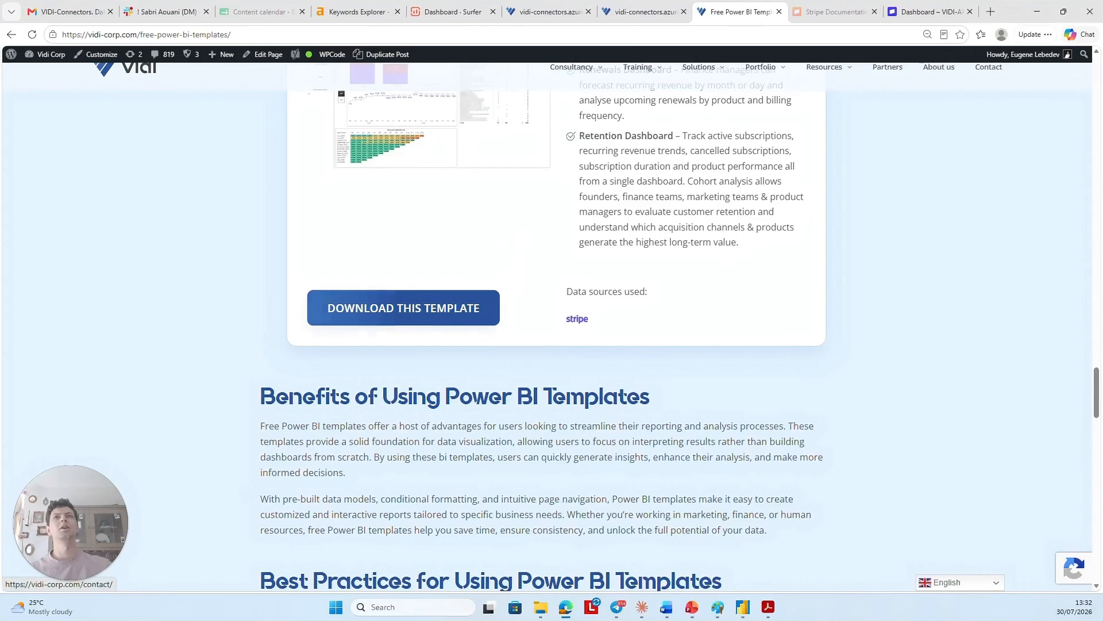
key("ctrl+shift+Tab")
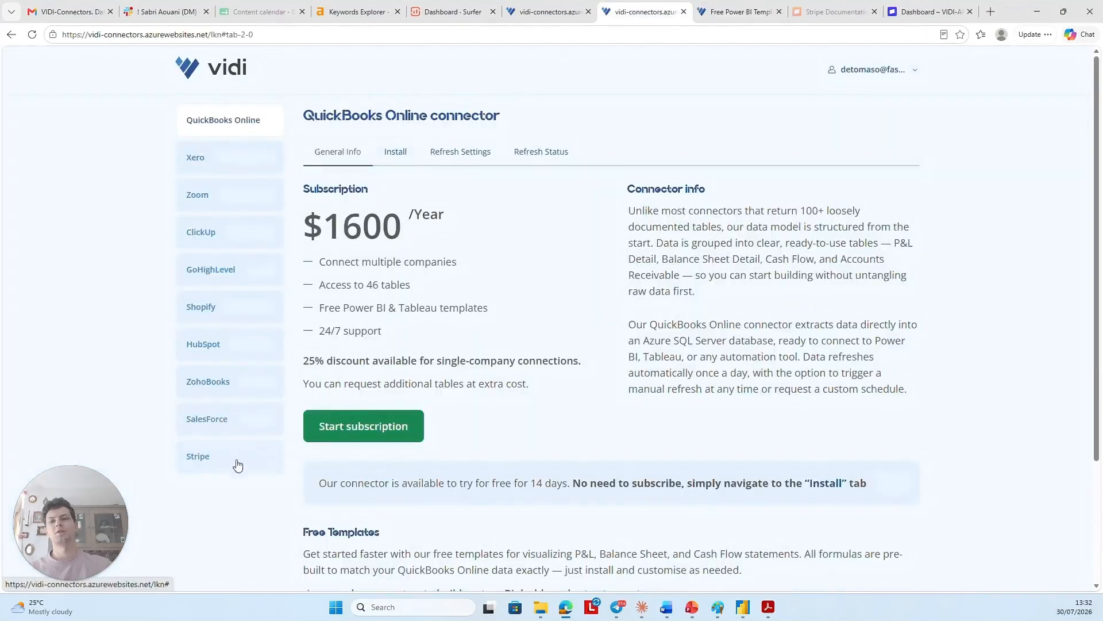
key("ctrl+Tab")
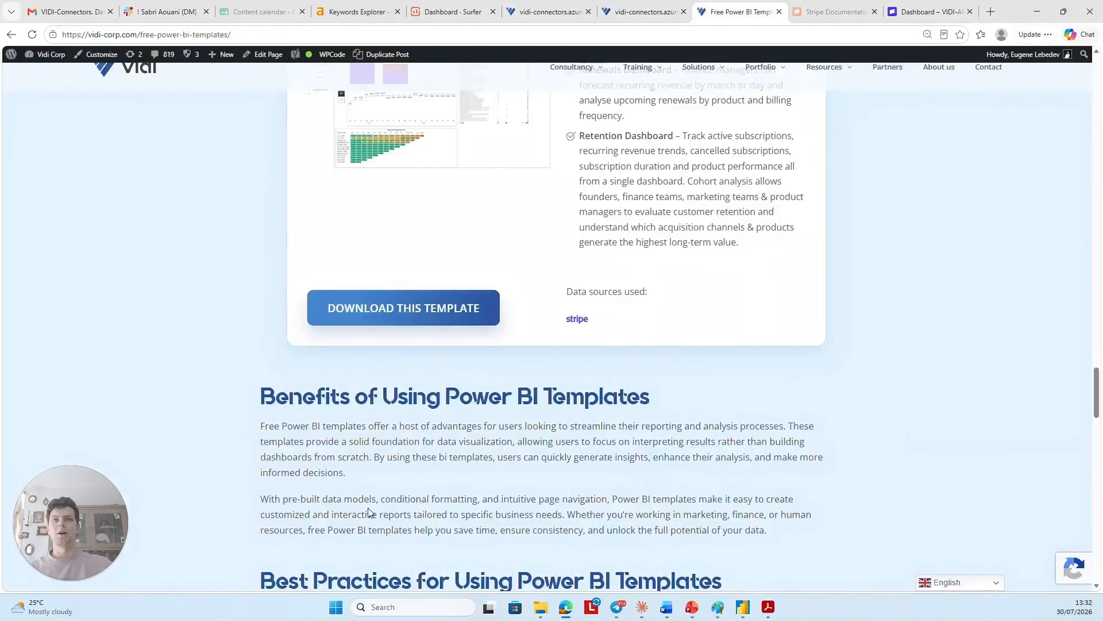
key("alt+Tab")
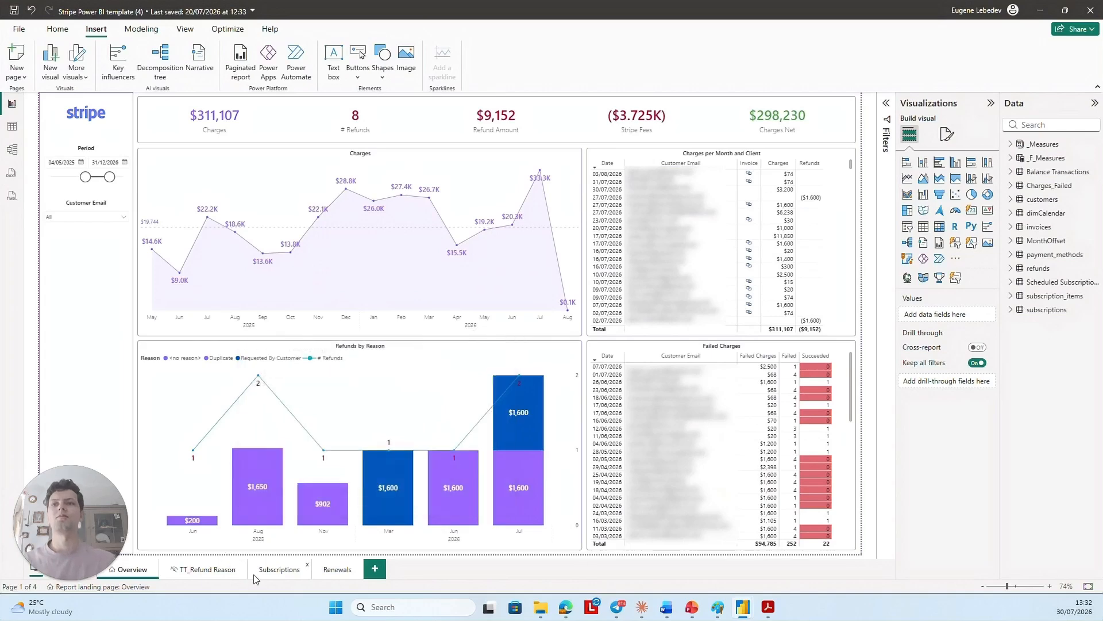
Review the Subscriptions report page and inspect the monthly slice of the annual versus monthly renewals chart on the Renewals page
left_click(283, 568)
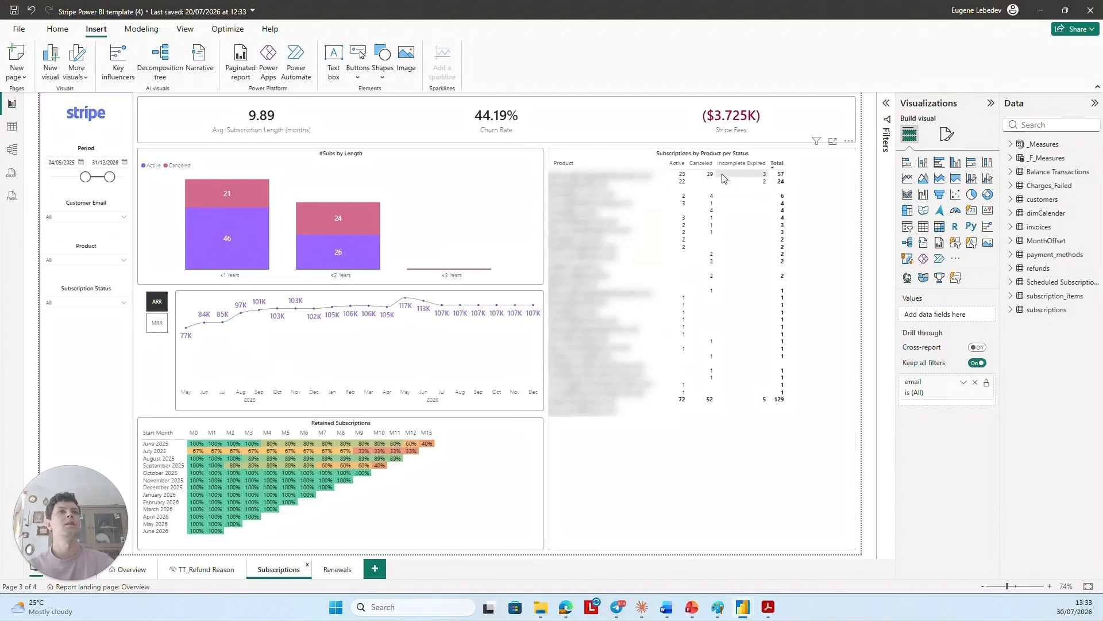
left_click(339, 573)
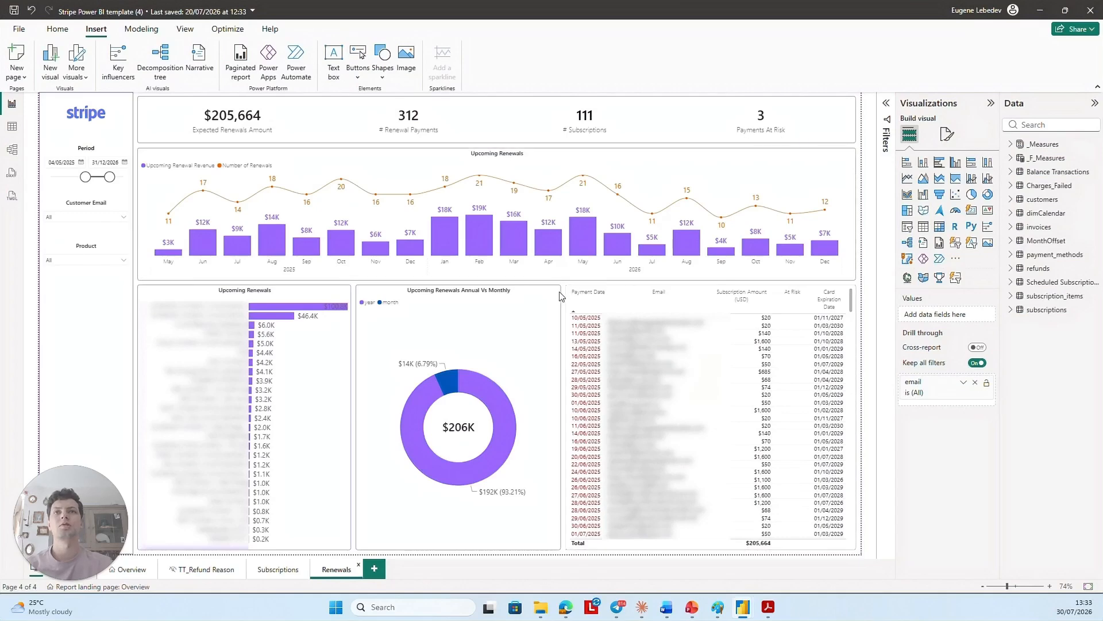
mouse_move(443, 383)
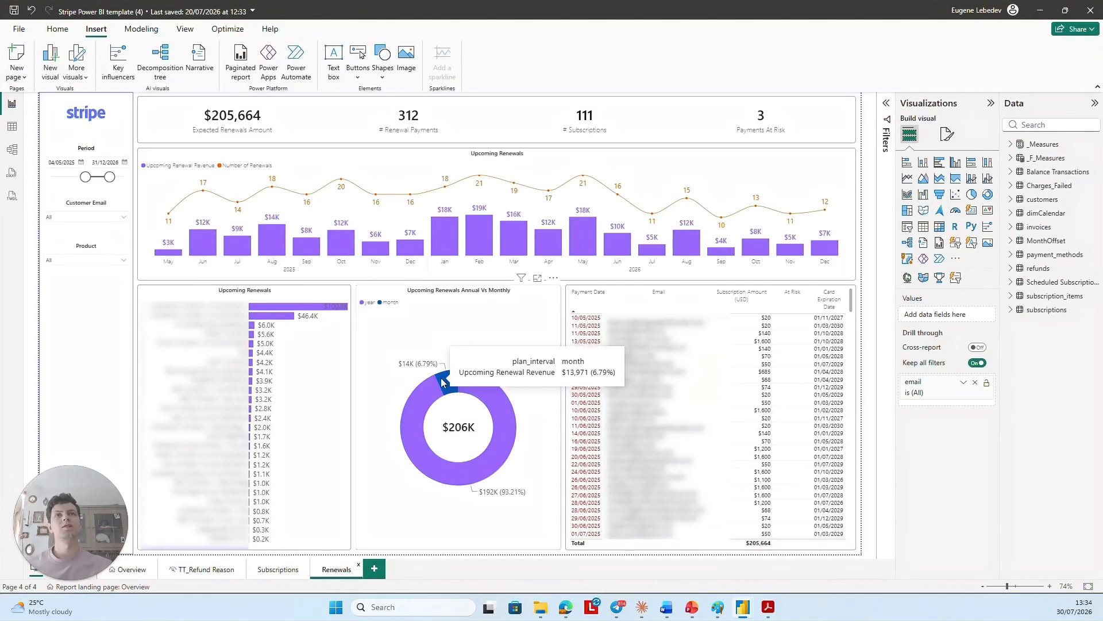
Filter the Renewals page by August 2026 in the Upcoming Renewals chart to examine at-risk payments, and clear that filter
left_click(687, 253)
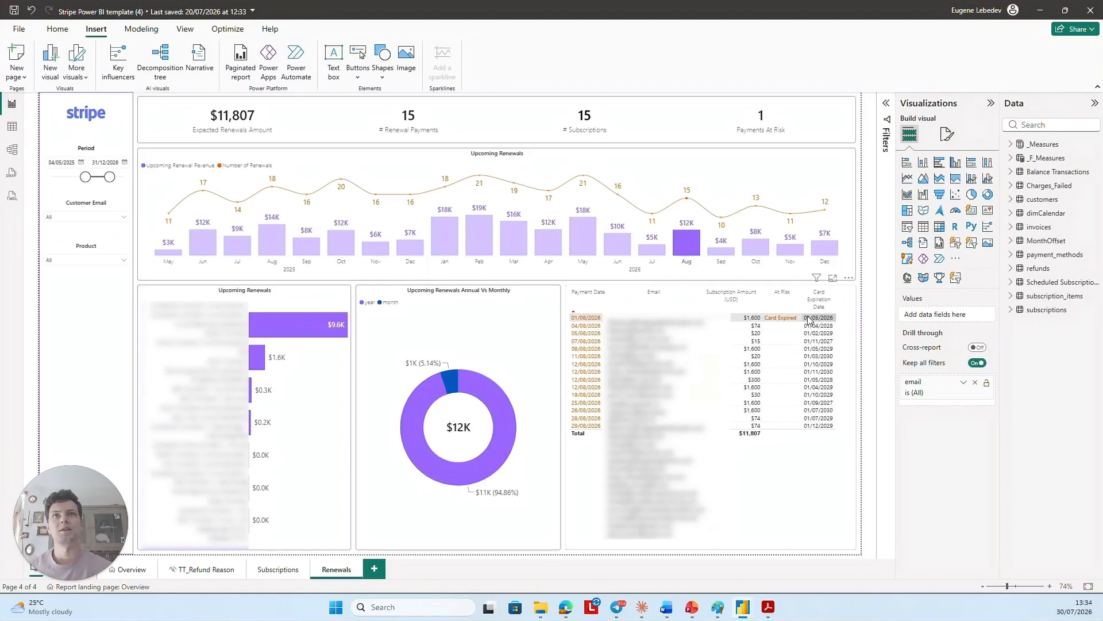
left_click(687, 246)
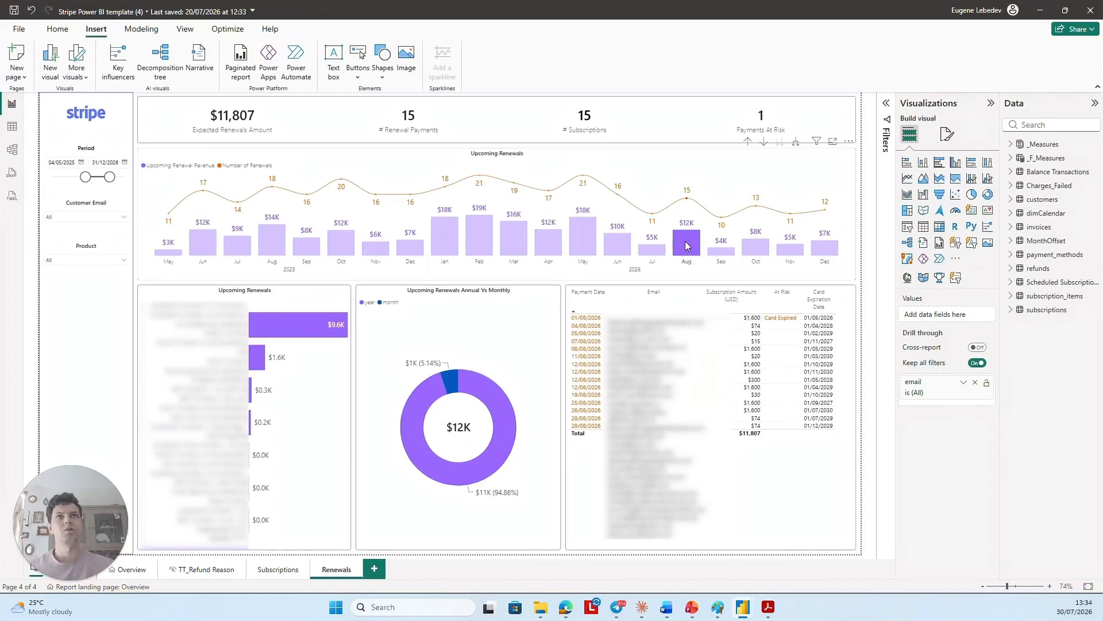